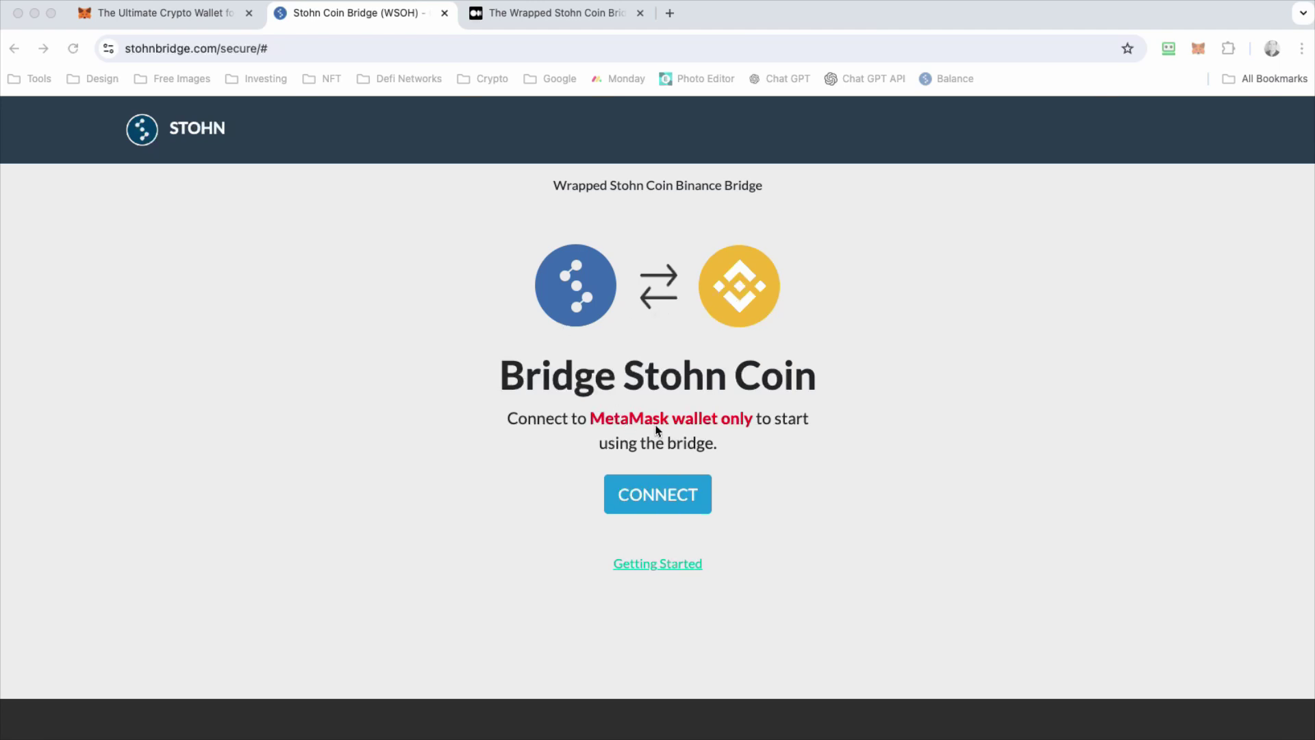
Check the MetaMask homepage, then open the MetaMask wallet popup from the bridge page.
{"action": "left_click", "coordinate": [191, 20]}
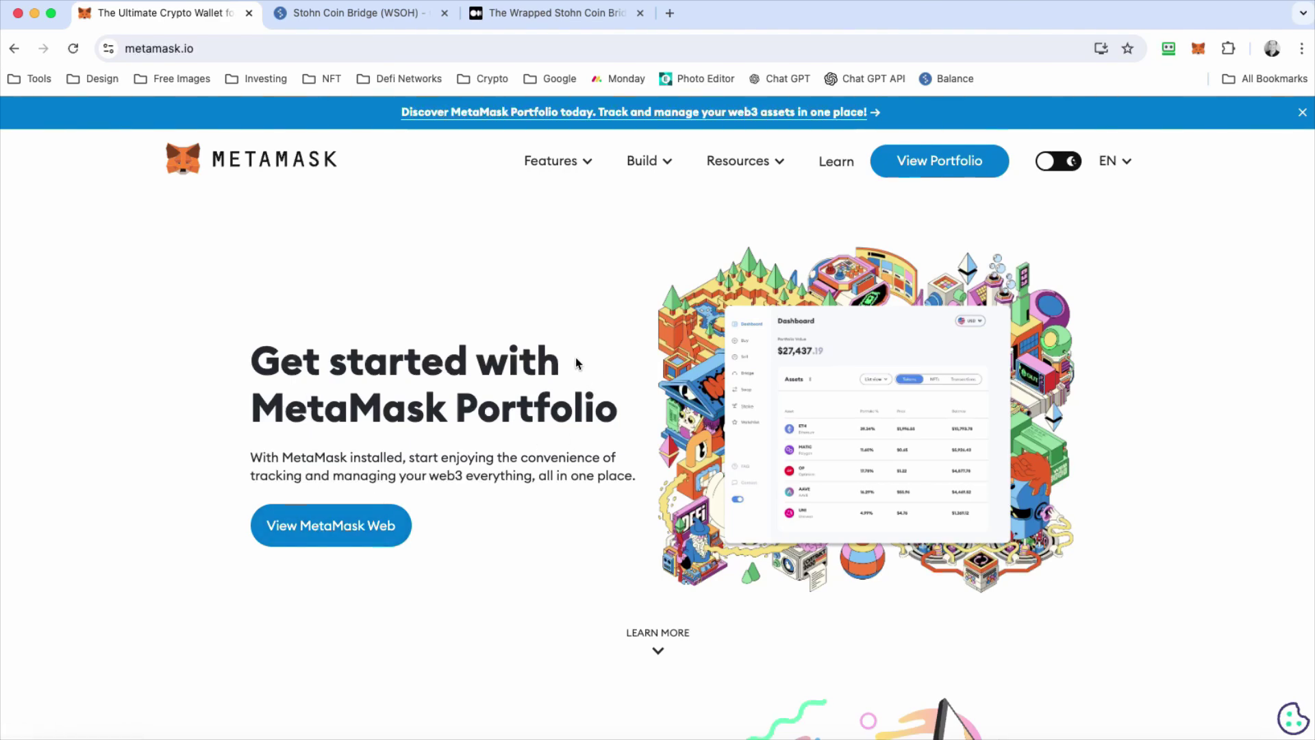
{"action": "left_click", "coordinate": [369, 17]}
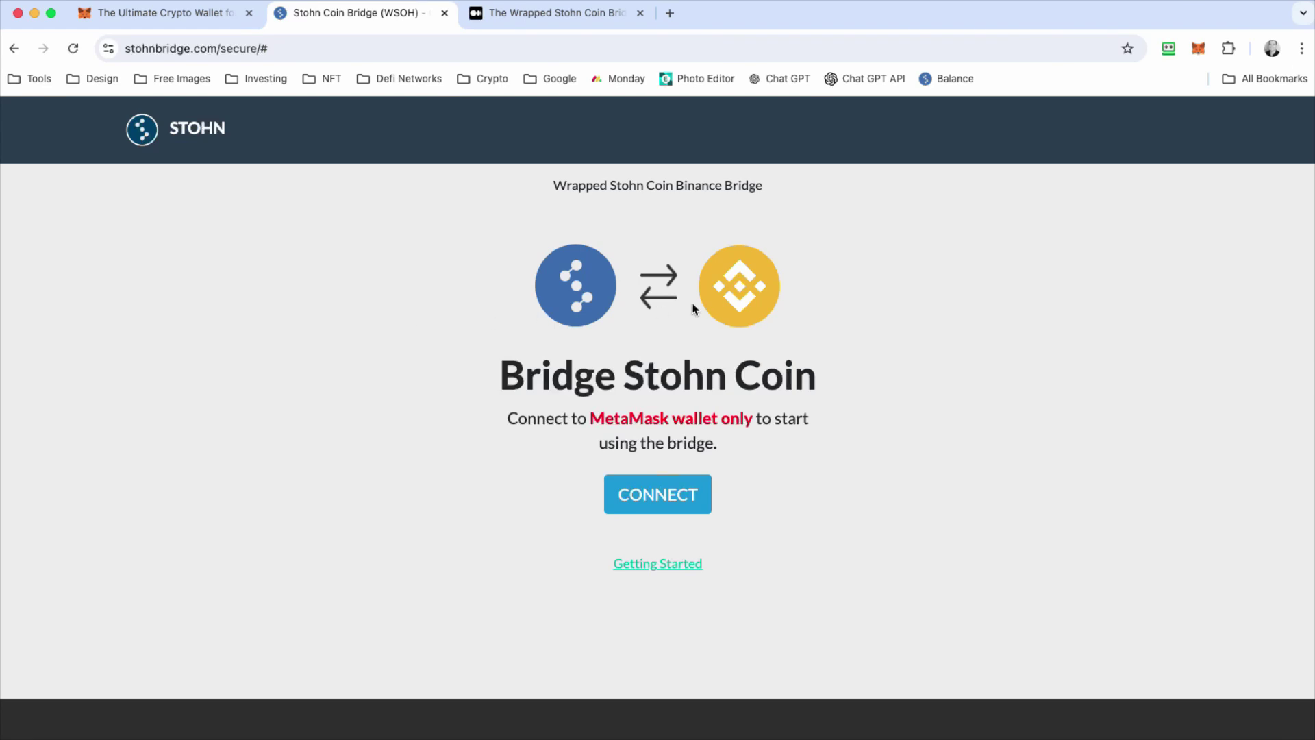
{"action": "left_click", "coordinate": [1197, 48]}
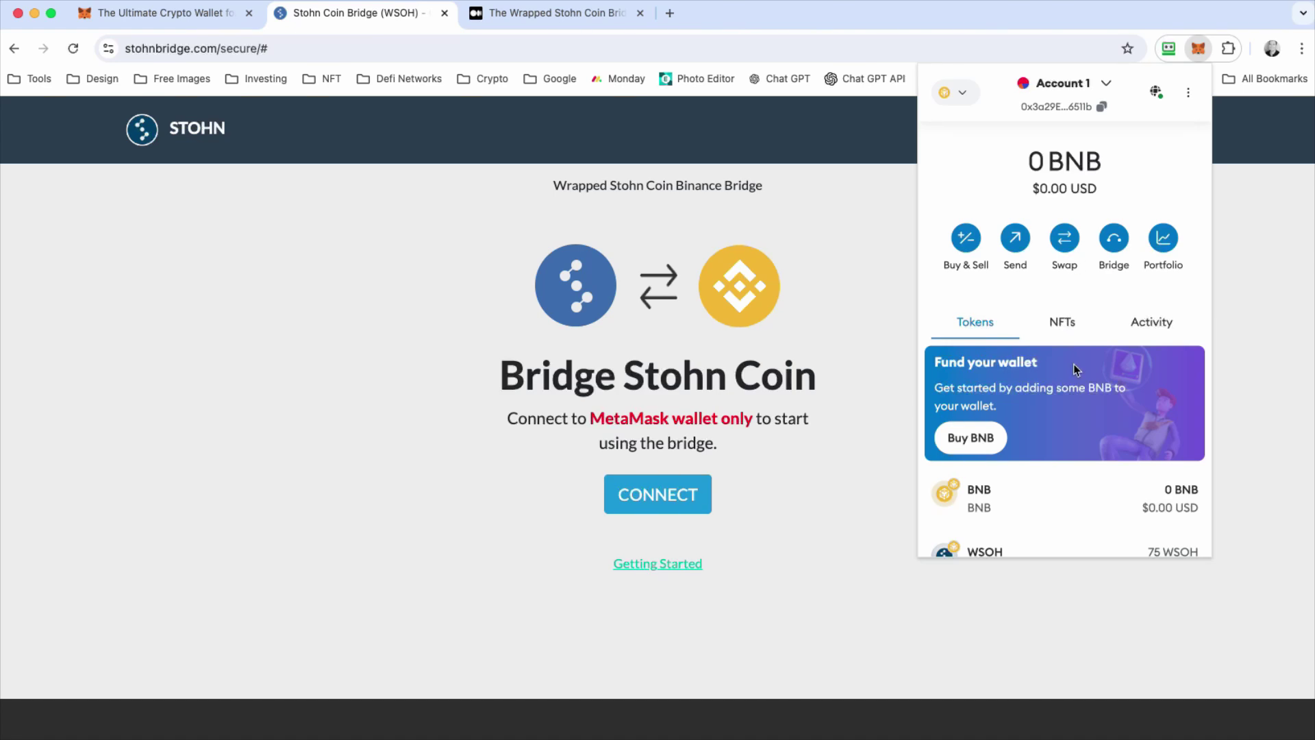
{"action": "scroll", "coordinate": [1074, 365], "scroll_direction": "down", "scroll_amount": 5}
{"action": "scroll", "coordinate": [1075, 371], "scroll_direction": "up", "scroll_amount": 5}
Open MetaMask's network list and its add-a-network settings.
{"action": "left_click", "coordinate": [962, 100]}
{"action": "key", "text": "Escape"}
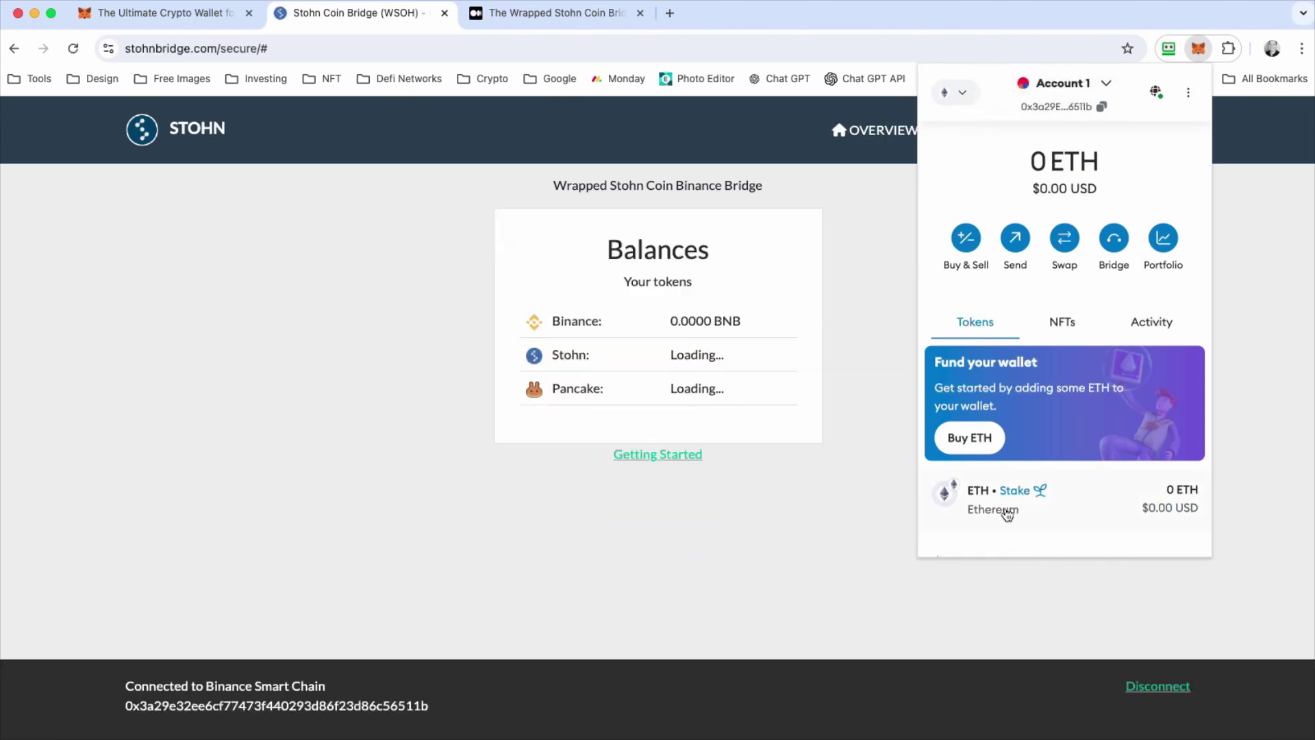
{"action": "left_click", "coordinate": [968, 101]}
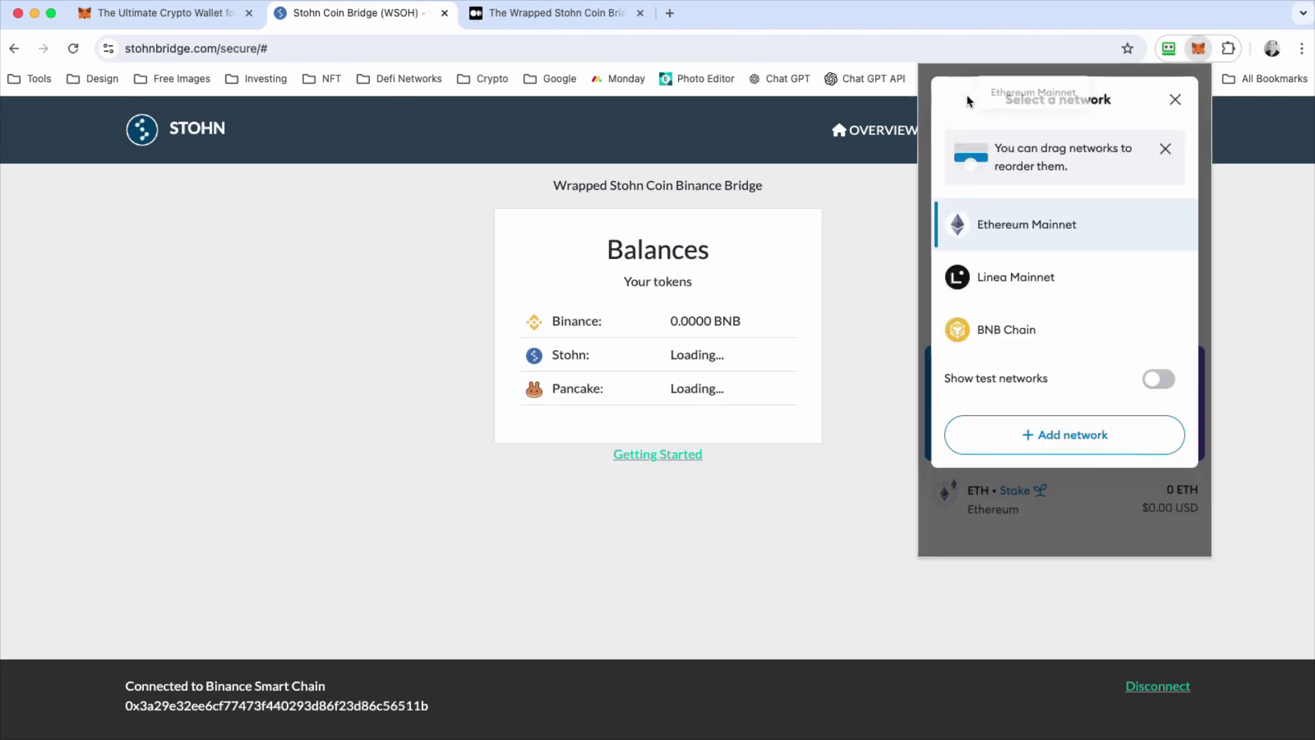
{"action": "left_click", "coordinate": [1038, 433]}
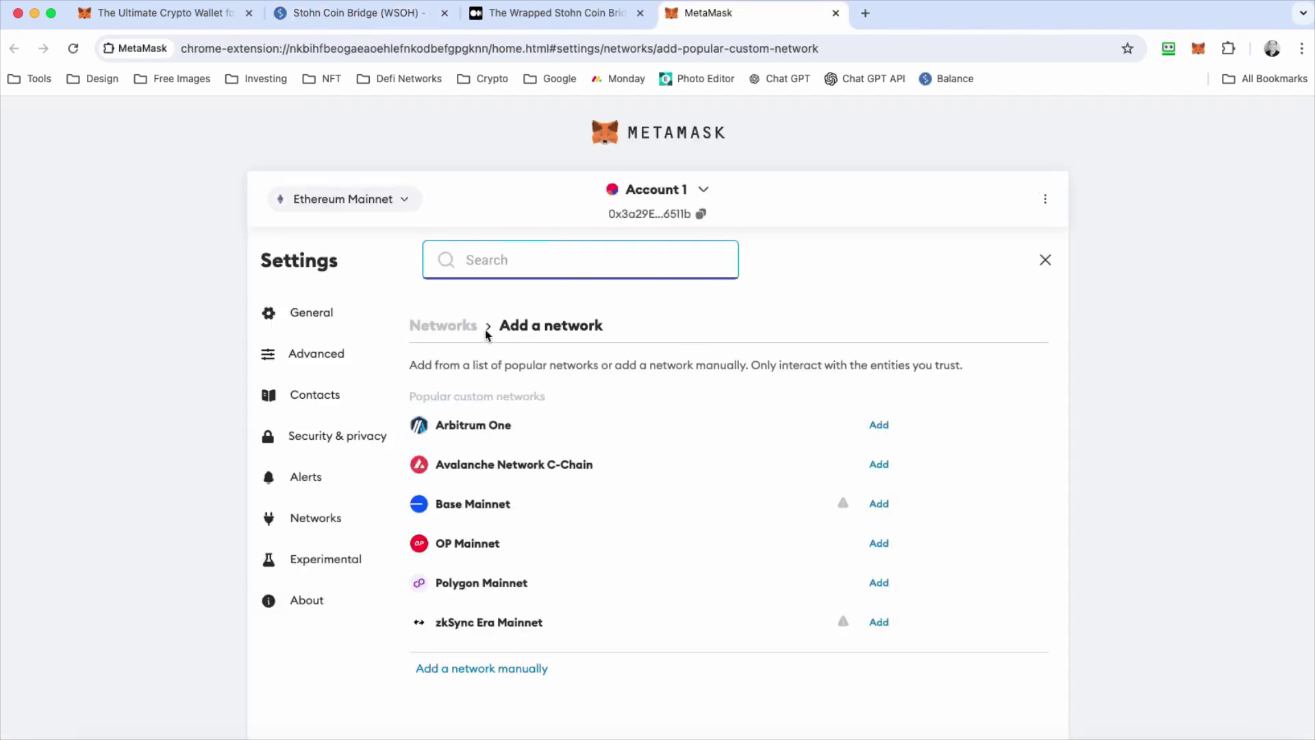
Switch the wallet's network to BNB Chain and go back to the Stohn bridge page.
{"action": "left_click", "coordinate": [366, 203]}
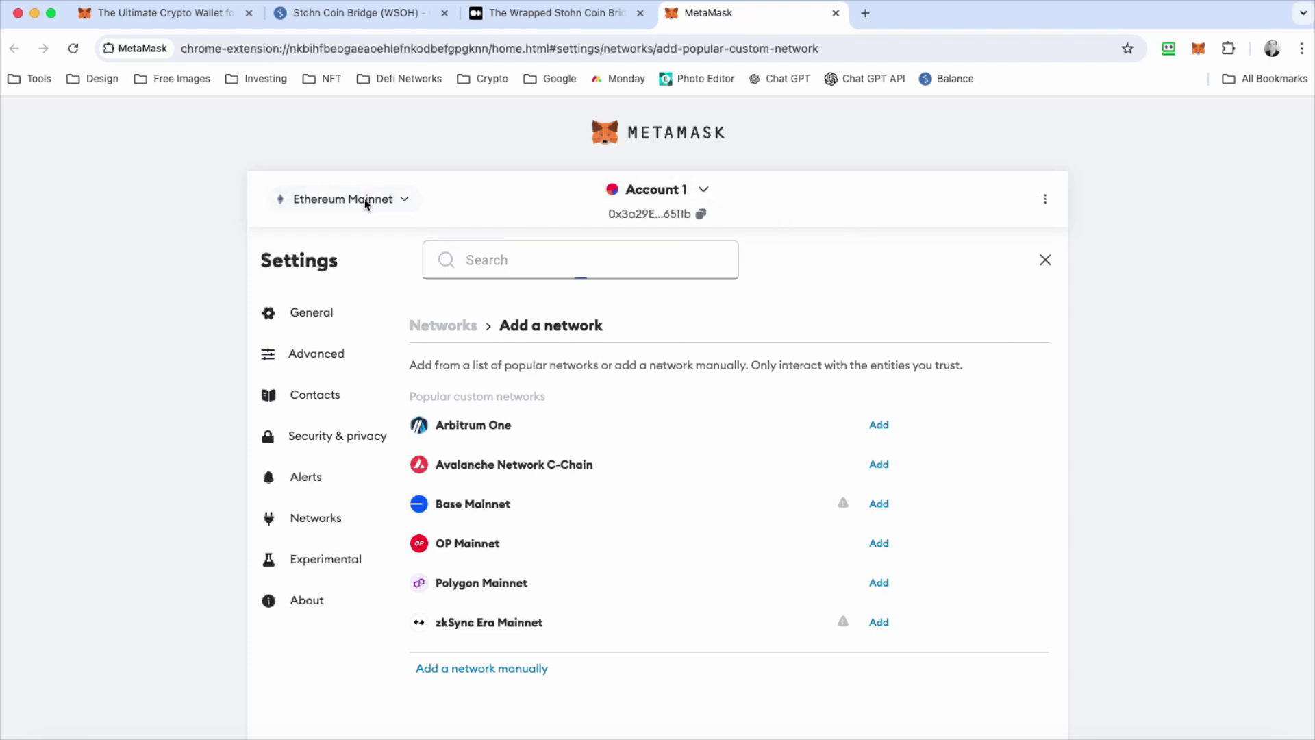
{"action": "key", "text": "Escape"}
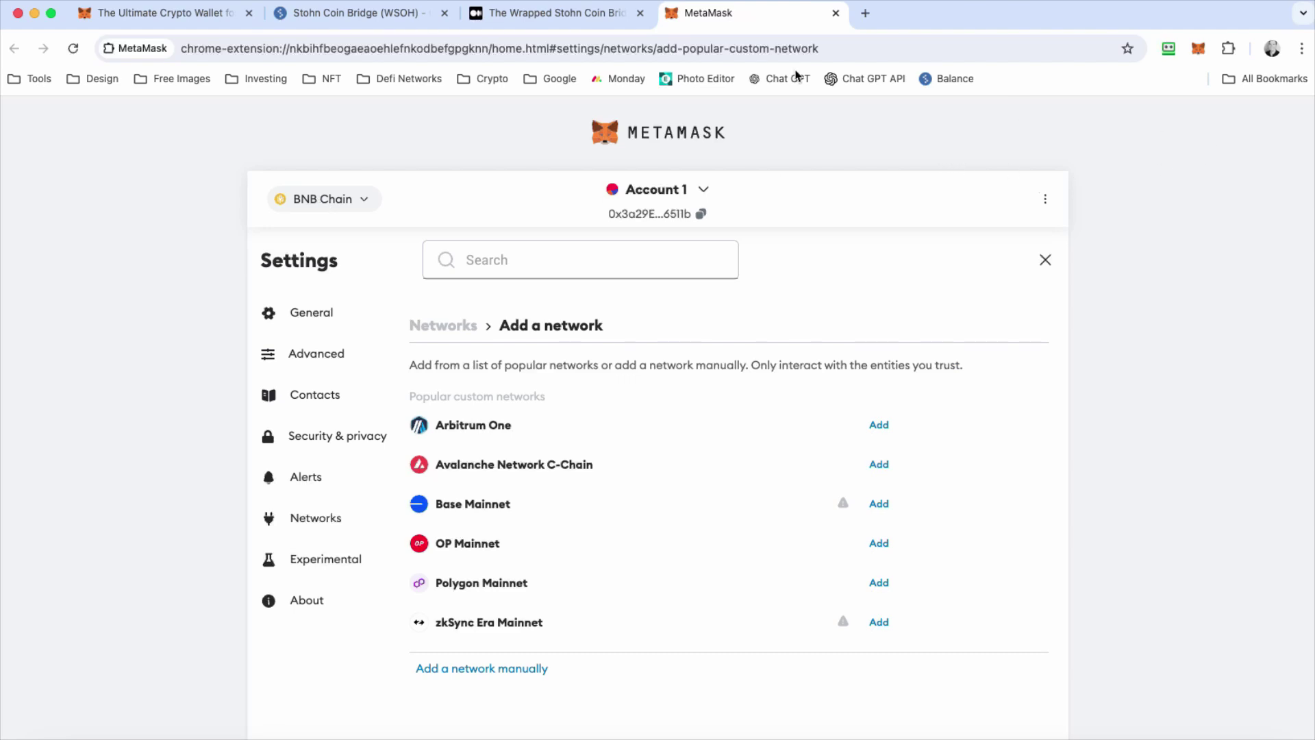
{"action": "left_click", "coordinate": [331, 15]}
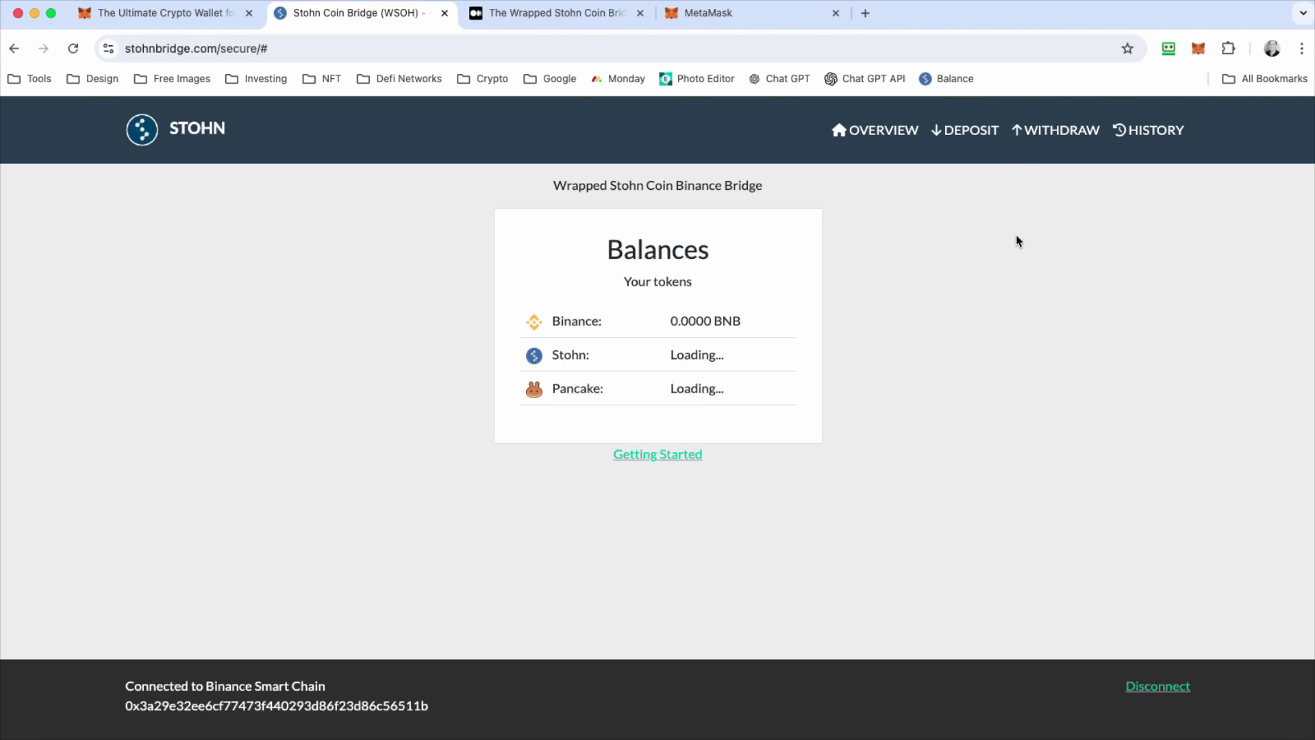
Disconnect and reconnect the bridge, with MetaMask switched to BNB Chain.
{"action": "left_click", "coordinate": [1157, 686]}
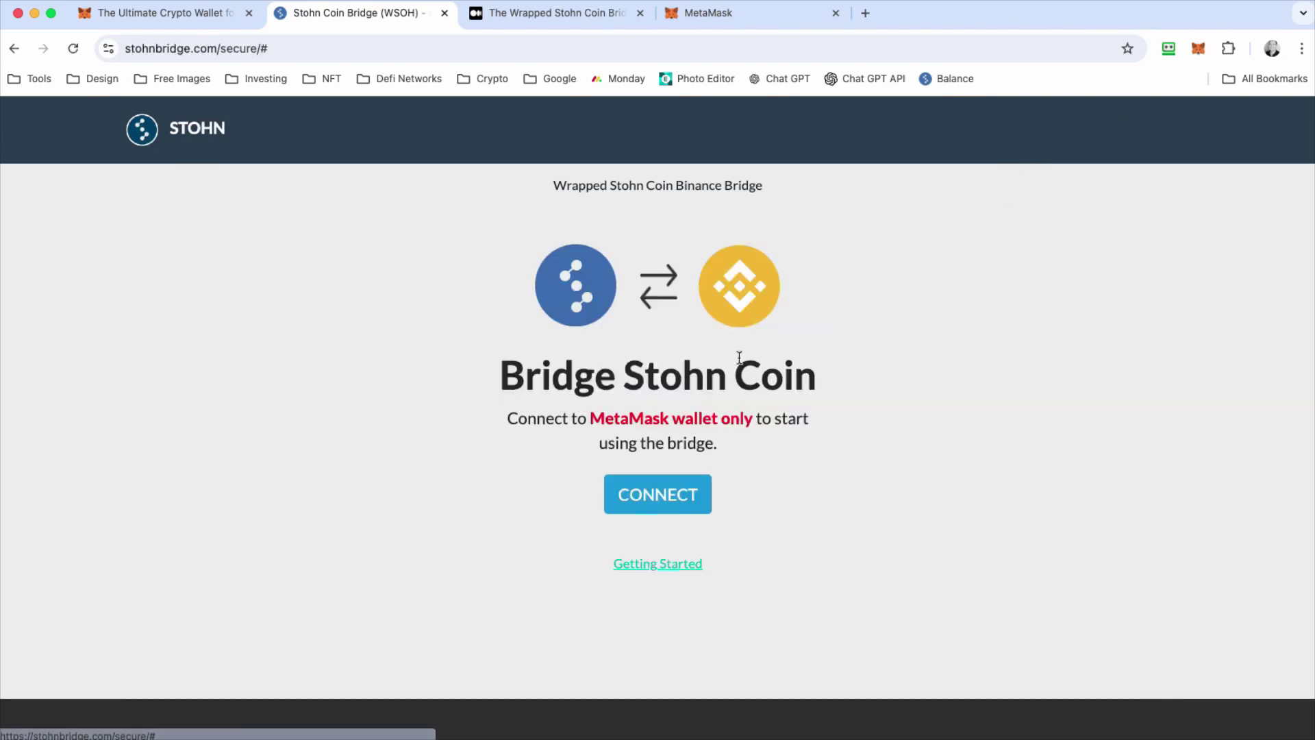
{"action": "left_click", "coordinate": [669, 500]}
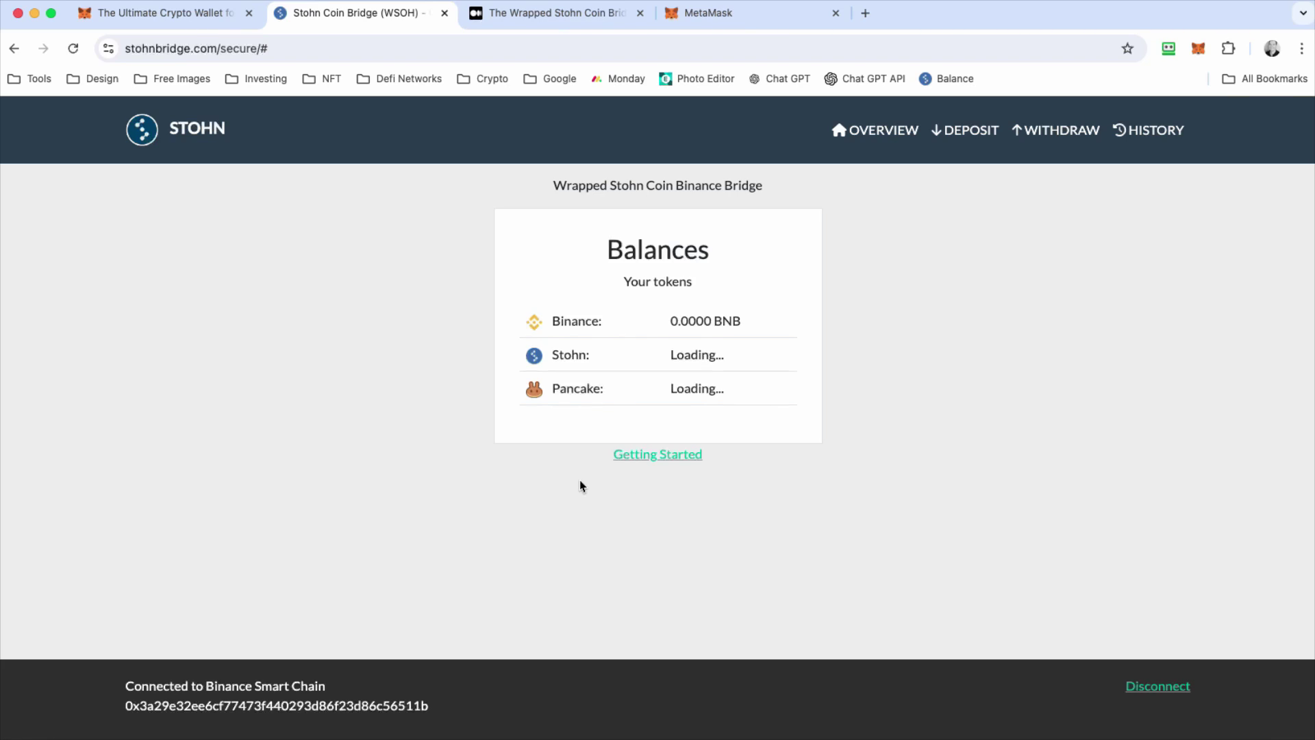
{"action": "left_click", "coordinate": [1198, 48]}
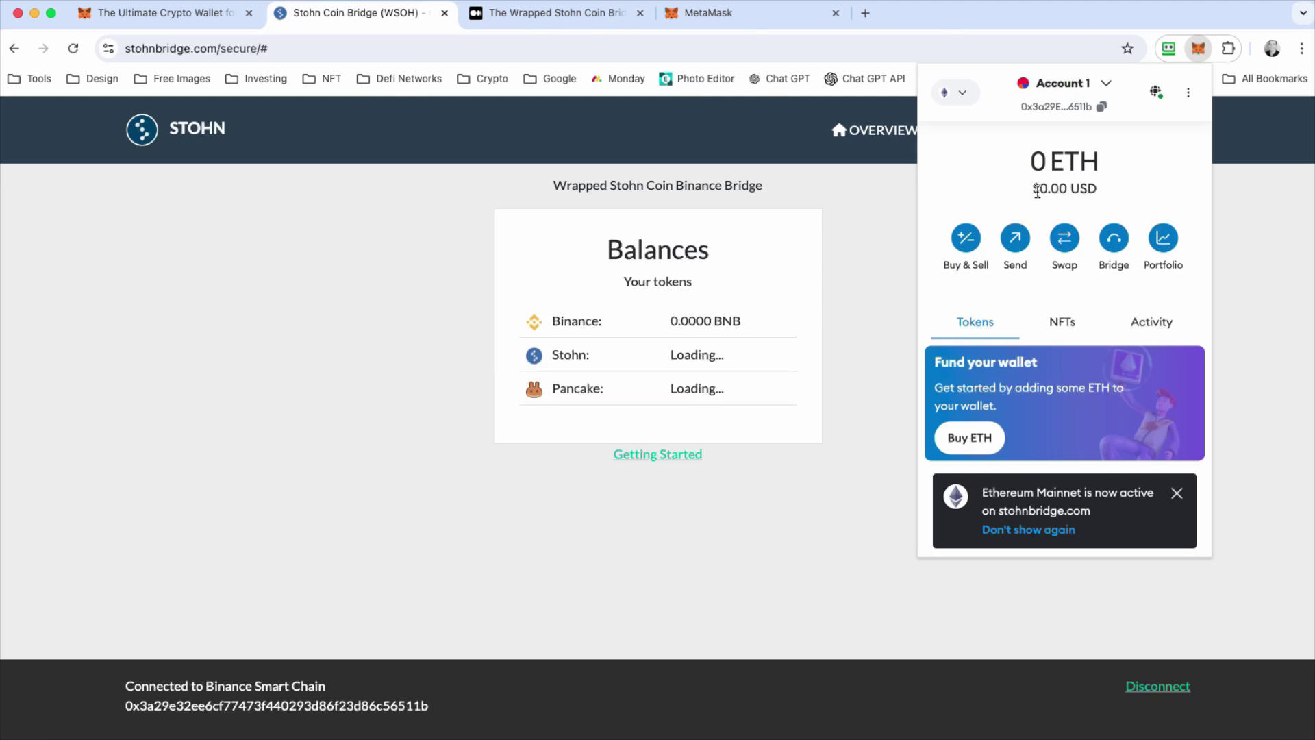
{"action": "left_click", "coordinate": [957, 93]}
{"action": "left_click", "coordinate": [1016, 329]}
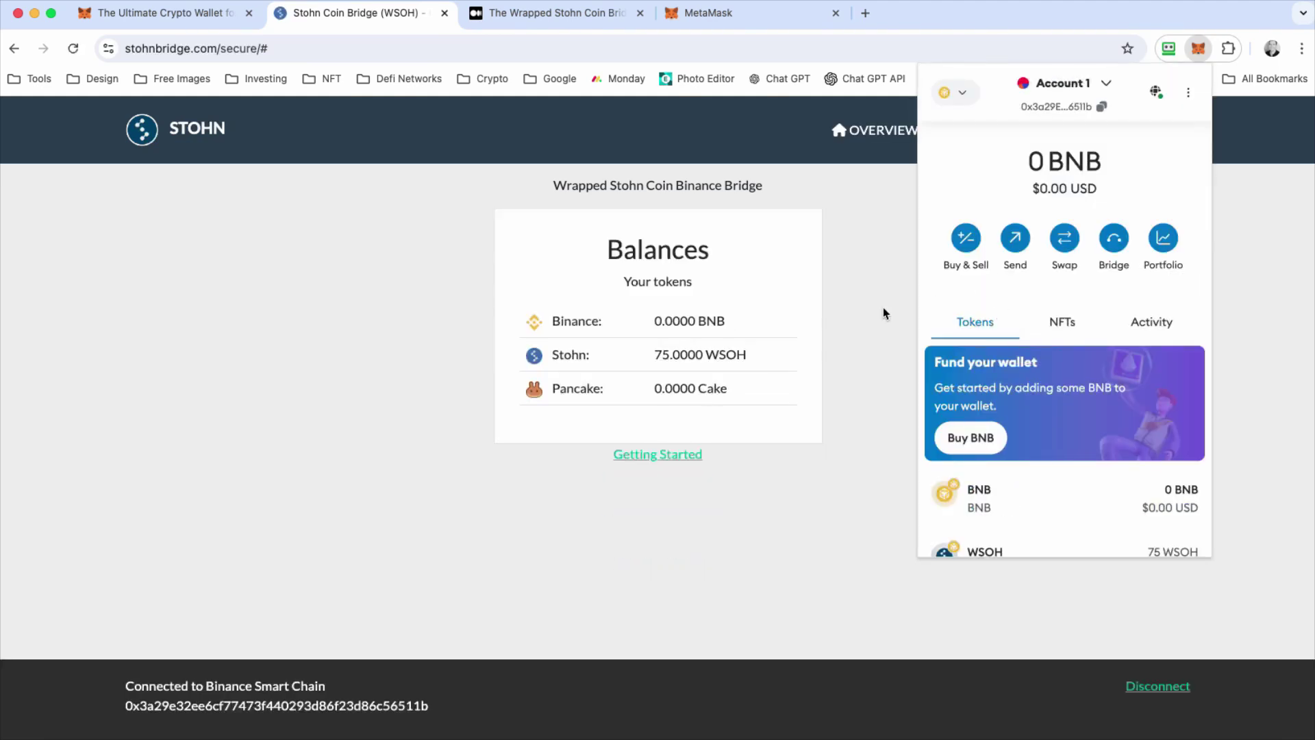
{"action": "left_click", "coordinate": [883, 310]}
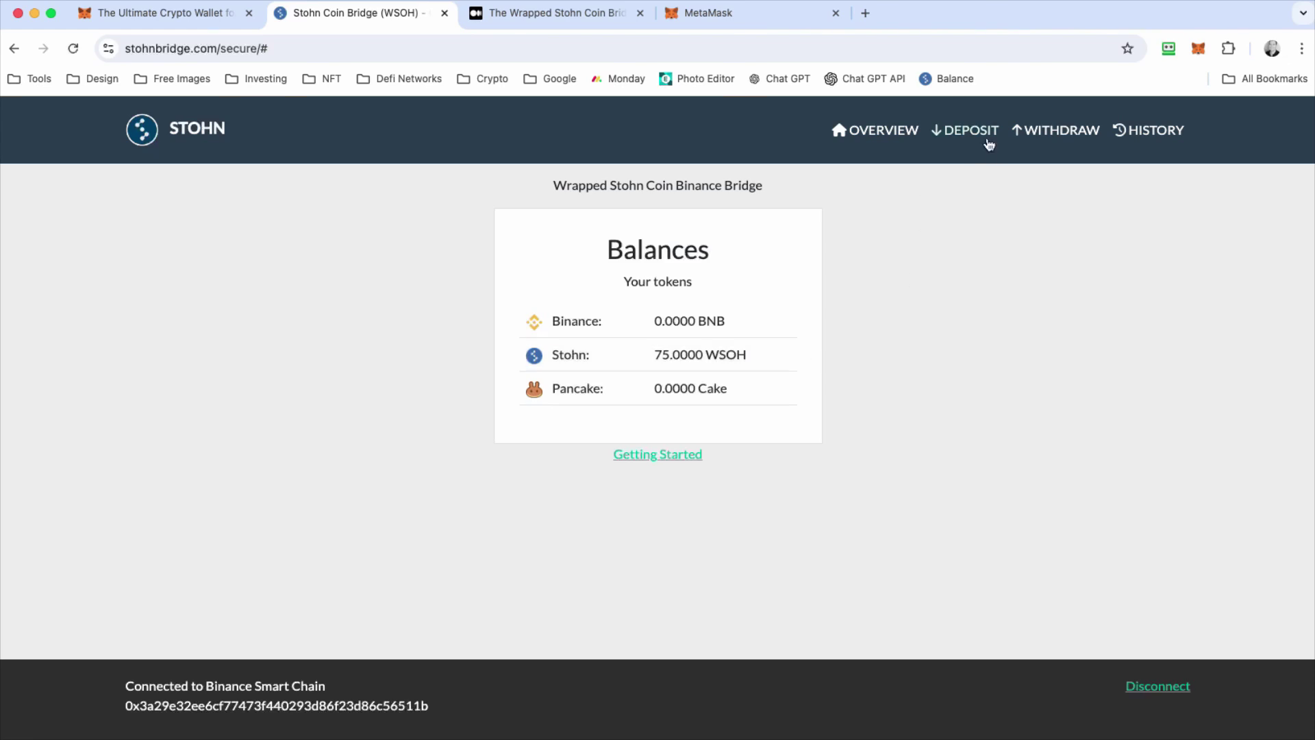
Check the transaction history and the 75.0000 WSOH balances, then open the Getting Started guide.
{"action": "left_click", "coordinate": [1155, 130]}
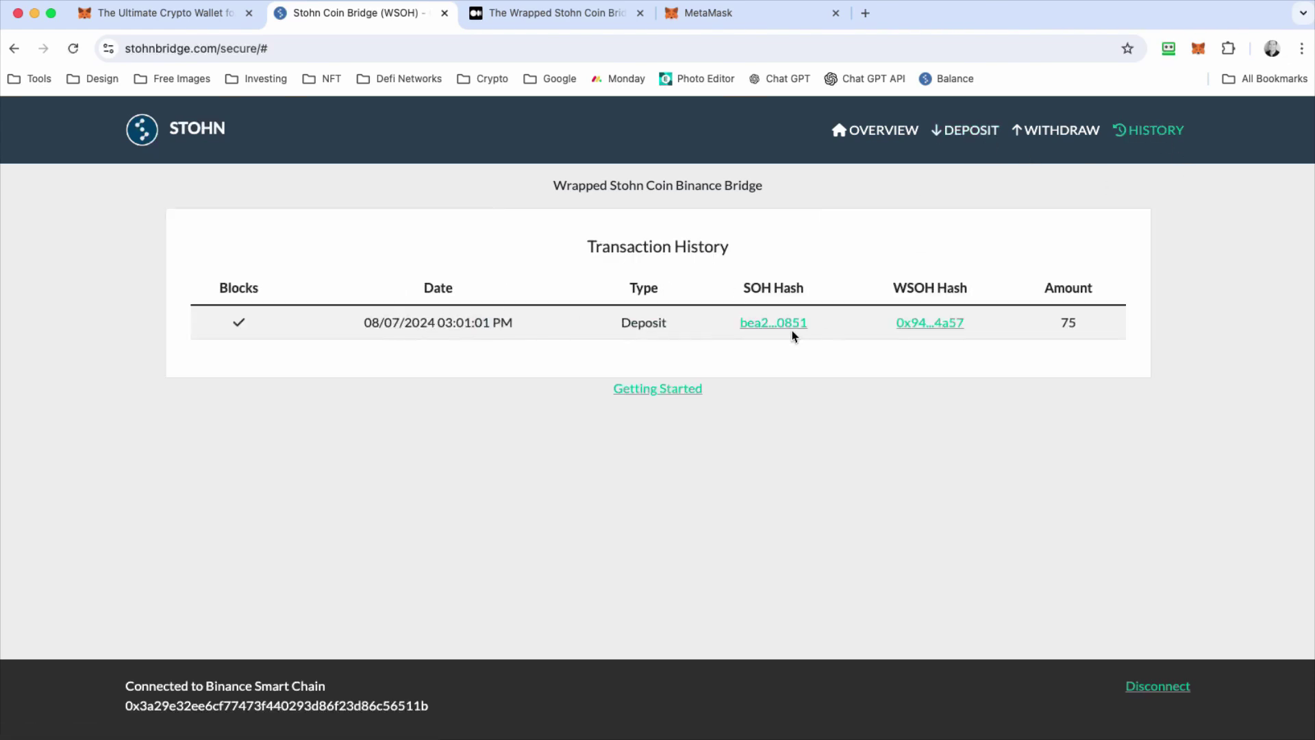
{"action": "left_click", "coordinate": [876, 143]}
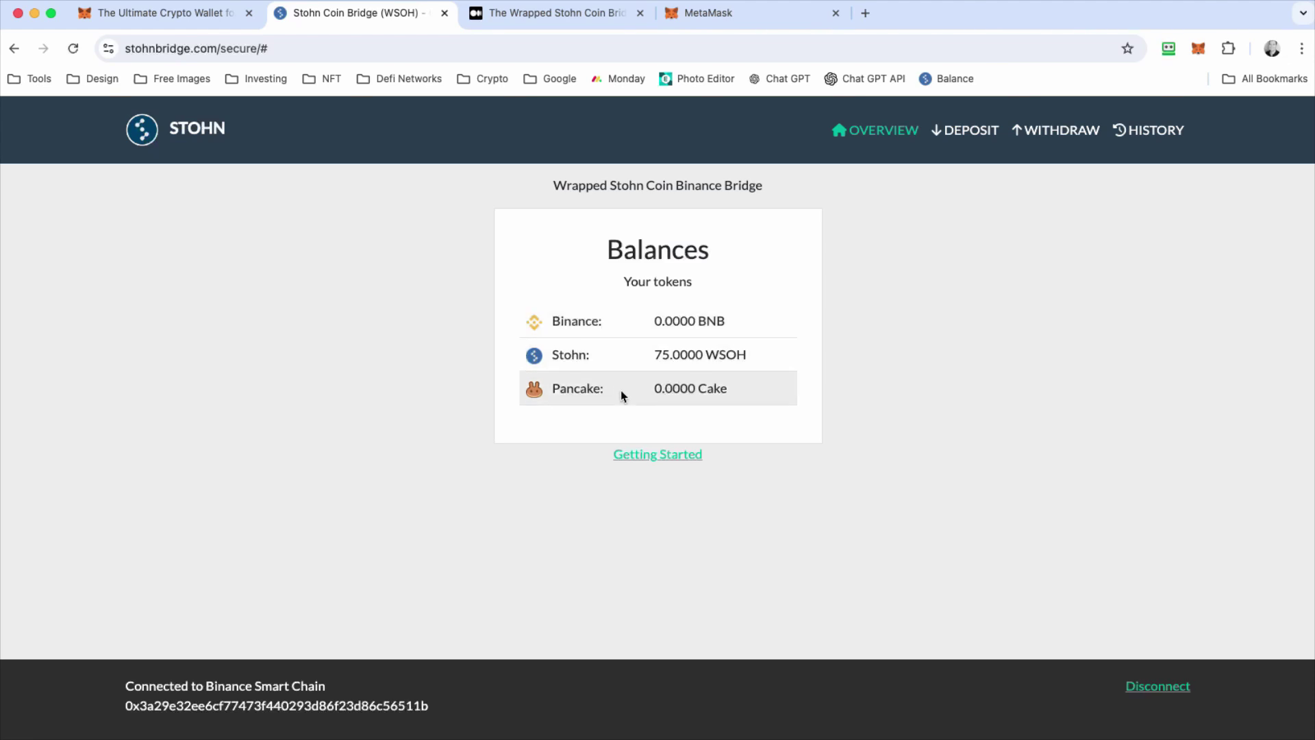
{"action": "left_click", "coordinate": [644, 455]}
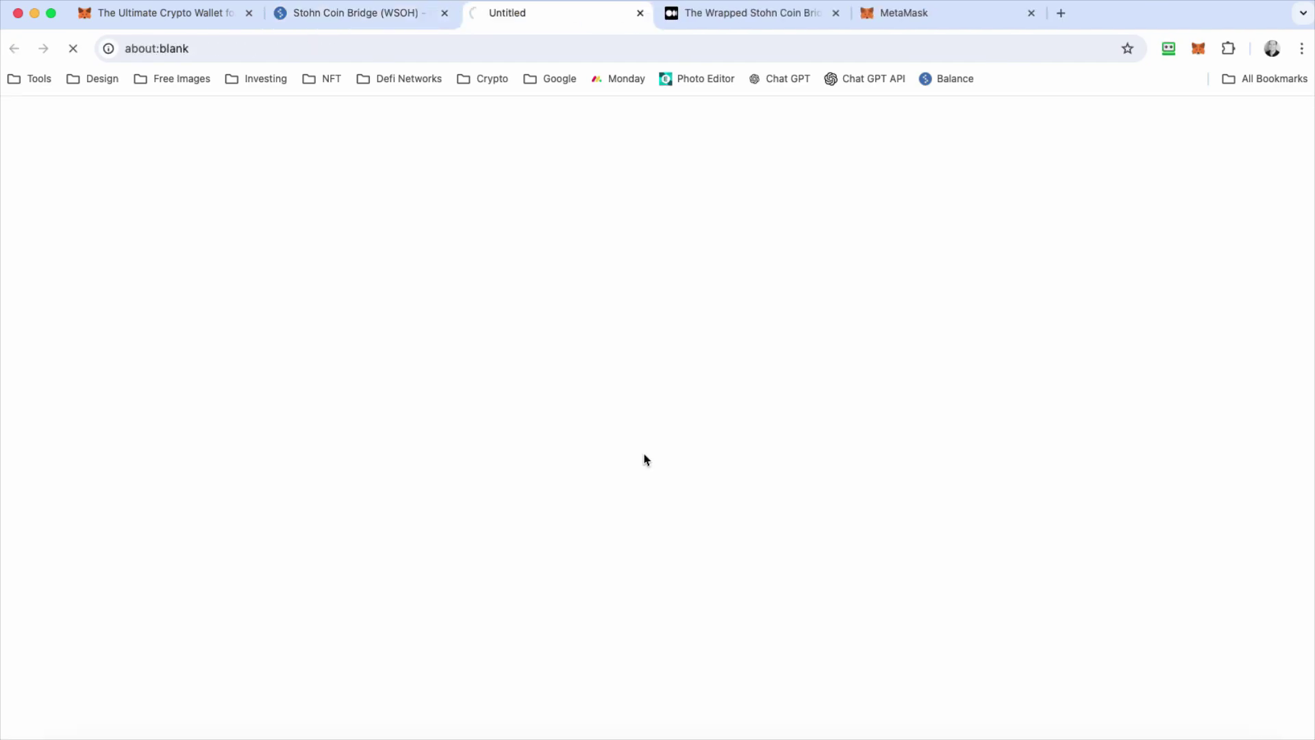
Scroll through the Medium article on the Wrapped Stohn Coin Bridge going live, then return to the bridge.
{"action": "scroll", "coordinate": [551, 383], "scroll_direction": "down", "scroll_amount": 9}
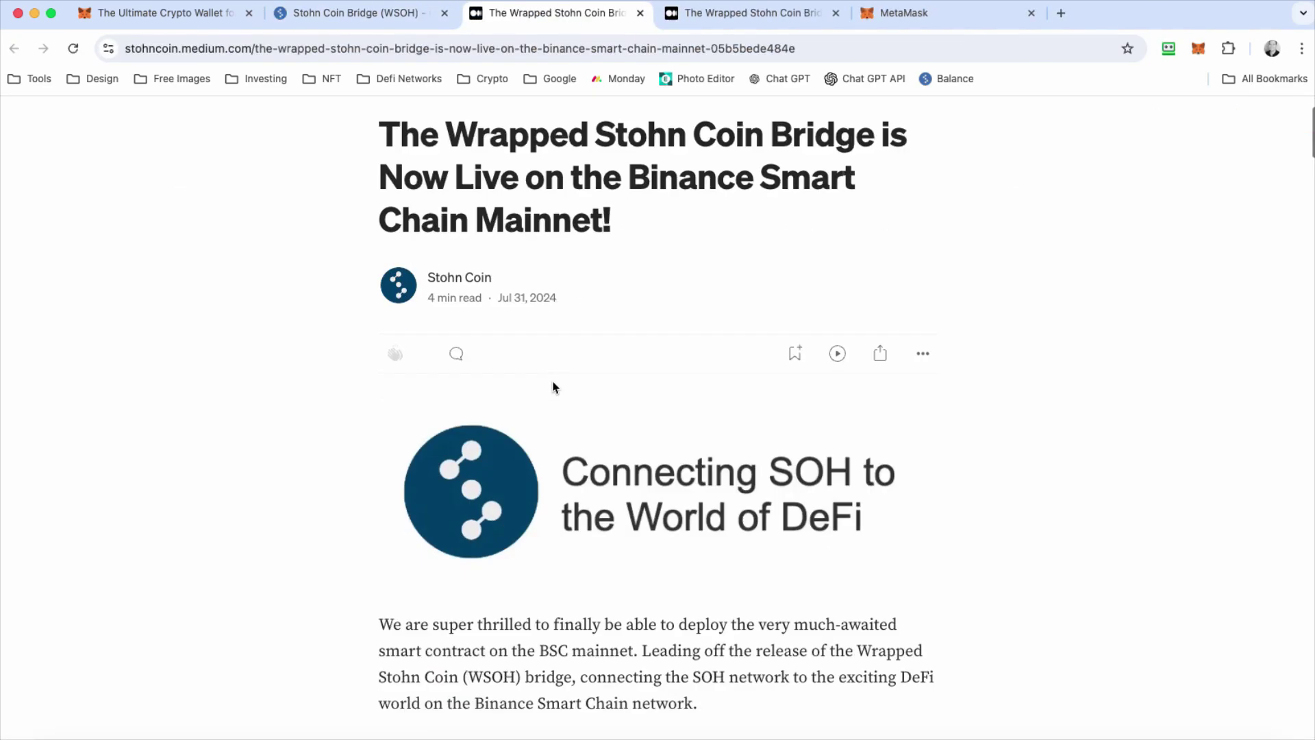
{"action": "scroll", "coordinate": [552, 383], "scroll_direction": "down", "scroll_amount": 11}
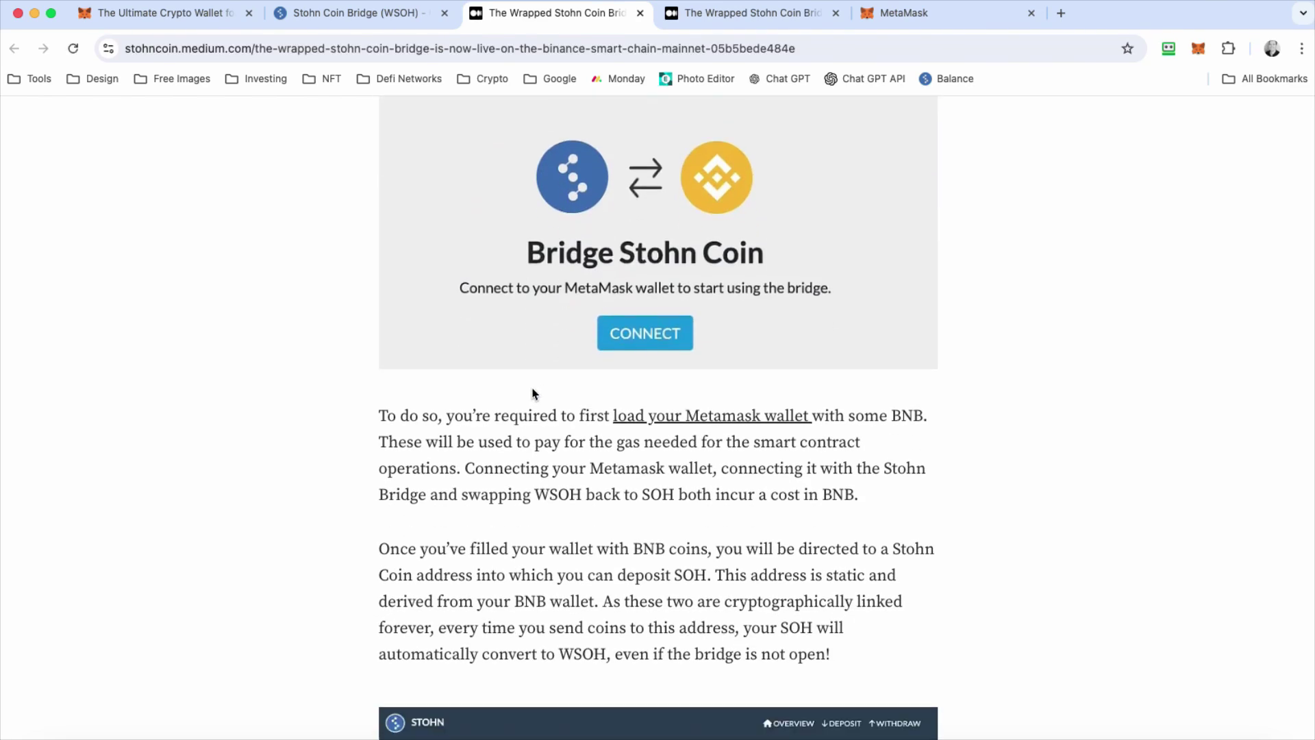
{"action": "scroll", "coordinate": [765, 314], "scroll_direction": "down", "scroll_amount": 7}
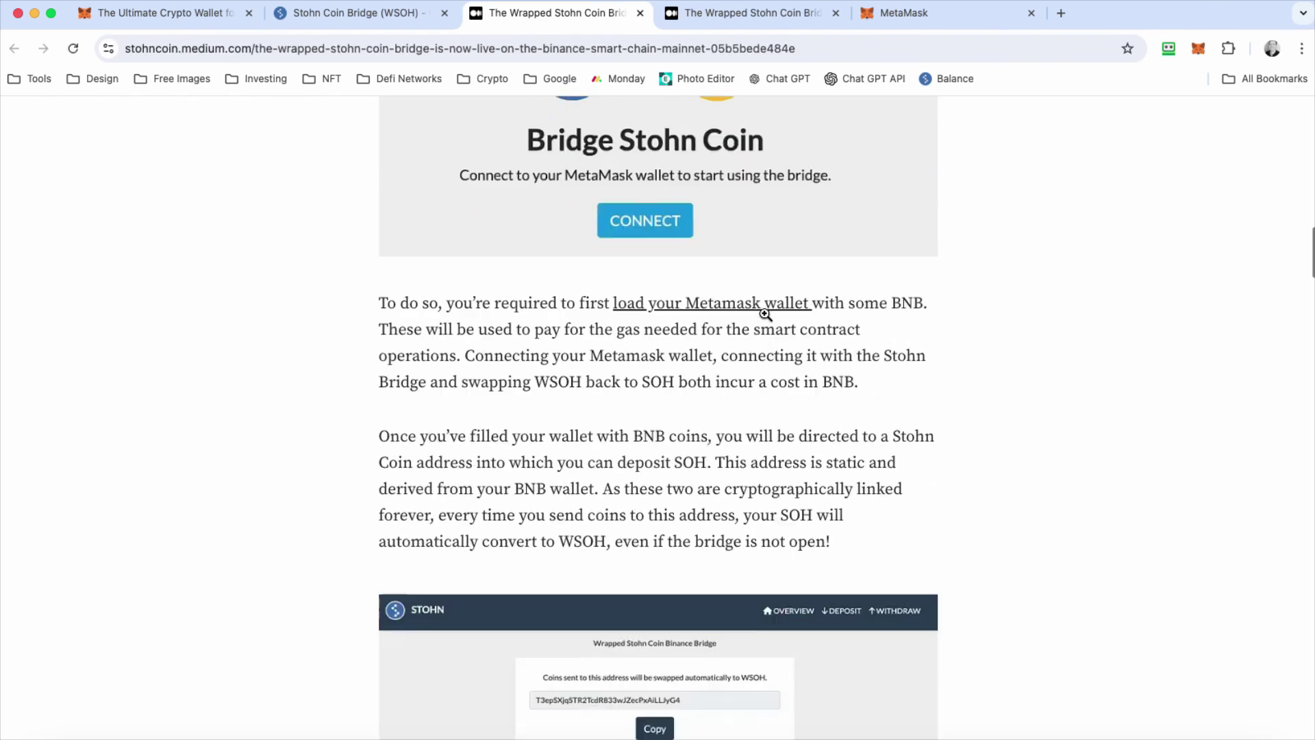
{"action": "scroll", "coordinate": [797, 315], "scroll_direction": "up", "scroll_amount": 4}
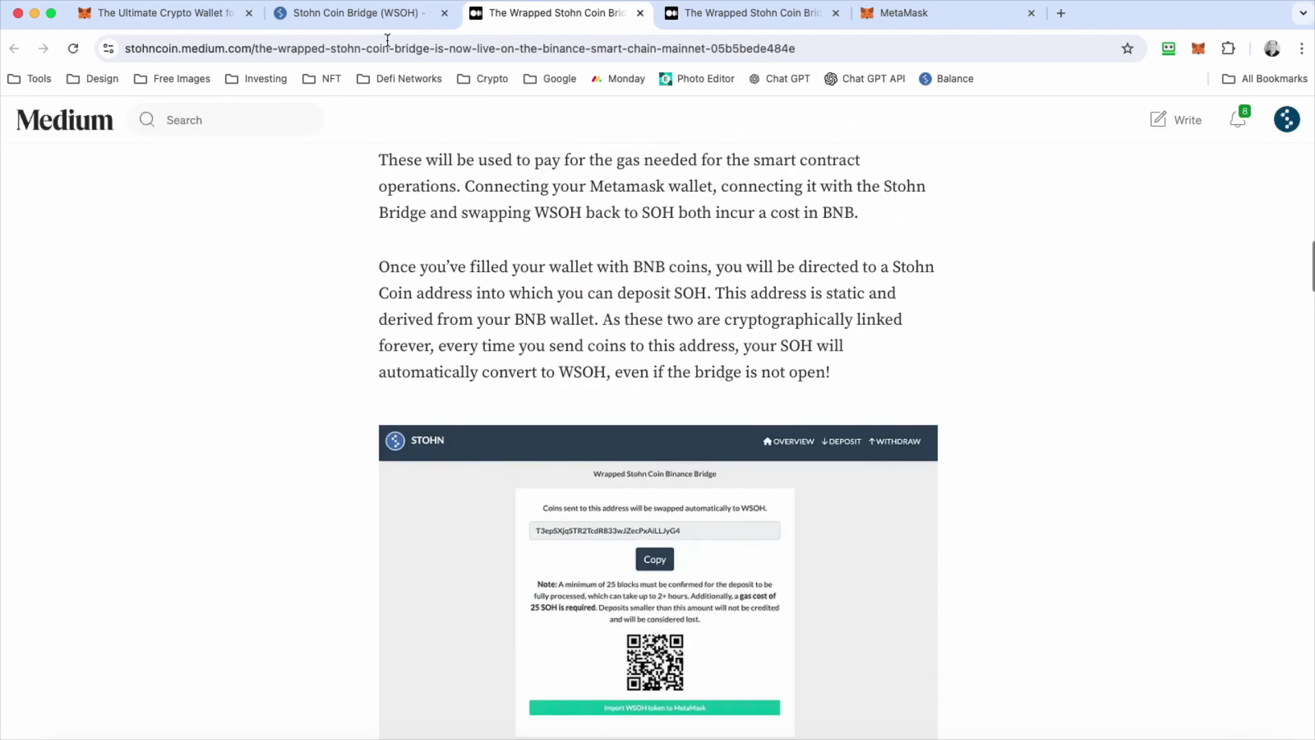
{"action": "left_click", "coordinate": [327, 15]}
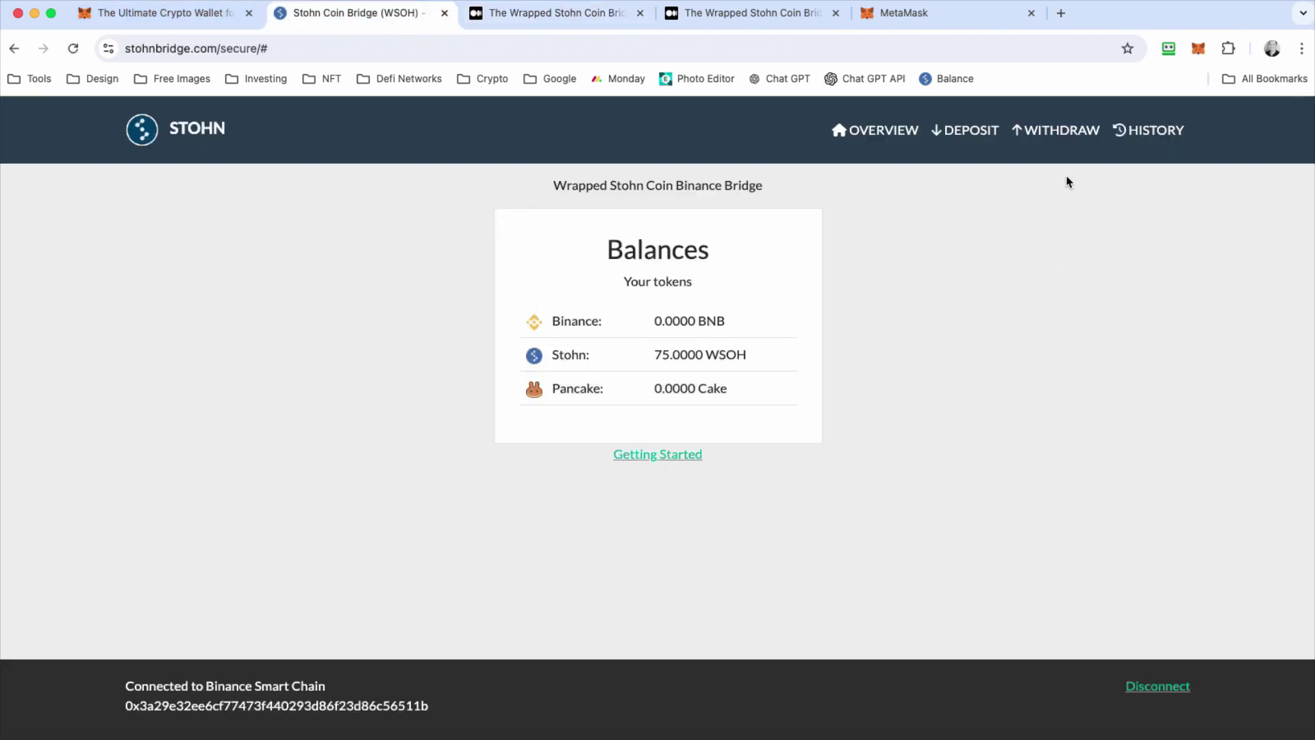
{"action": "left_click", "coordinate": [980, 137]}
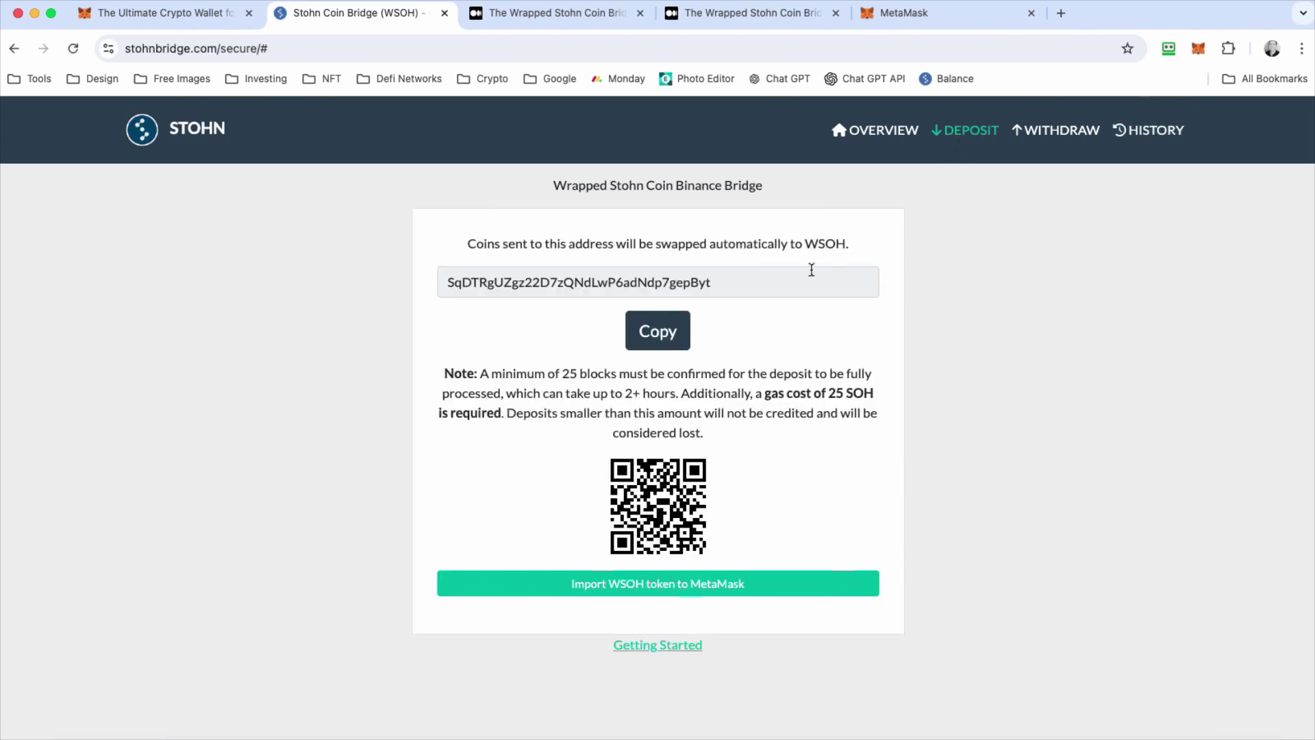
{"action": "left_click_drag", "start_coordinate": [732, 283], "coordinate": [434, 281]}
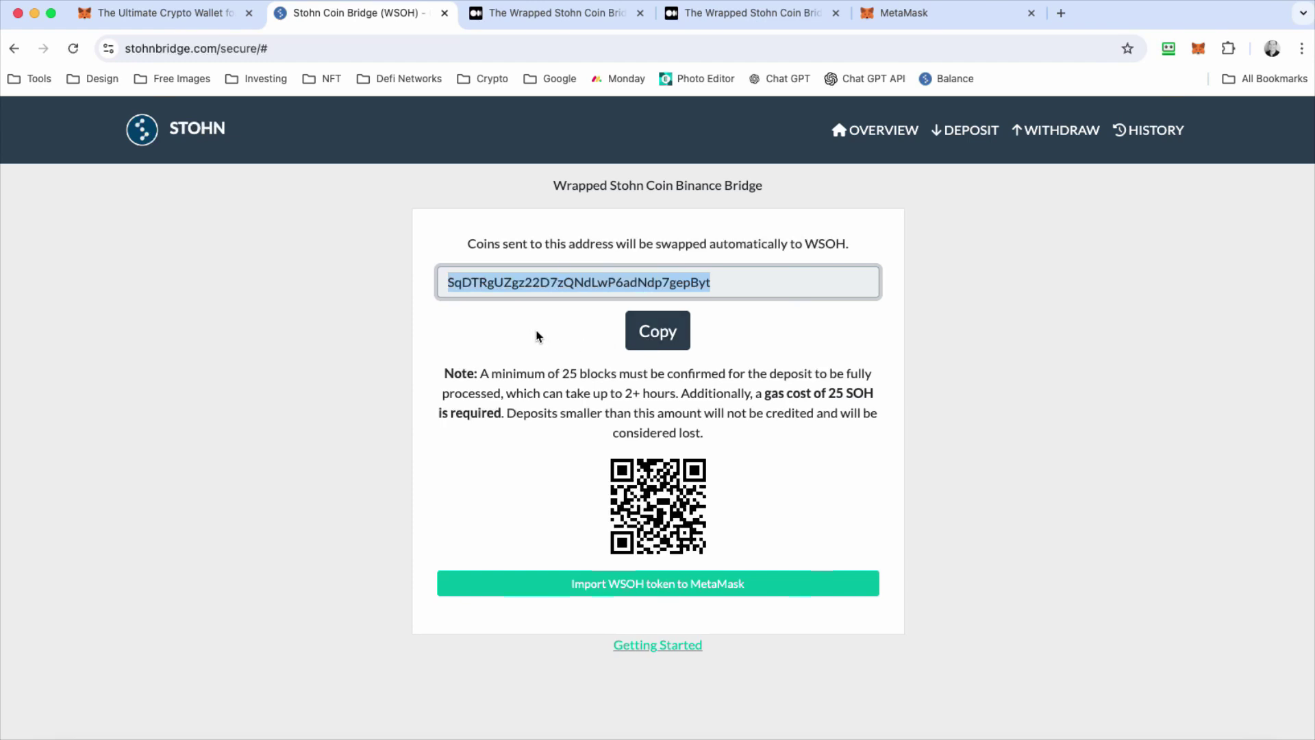
{"action": "left_click_drag", "start_coordinate": [737, 283], "coordinate": [449, 277]}
{"action": "left_click", "coordinate": [477, 353]}
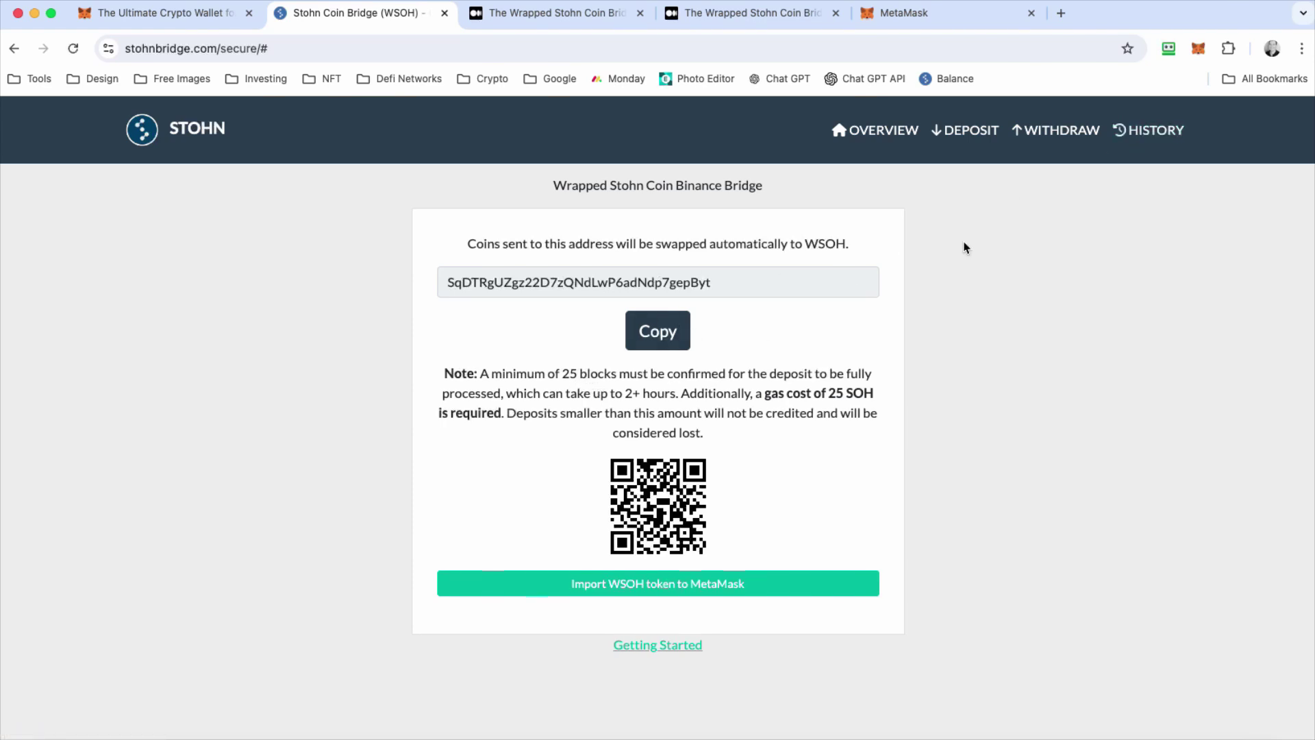
Open the bea2…0851 SOH deposit transaction from the bridge history in Stohn Explorer.
{"action": "left_click", "coordinate": [1135, 137]}
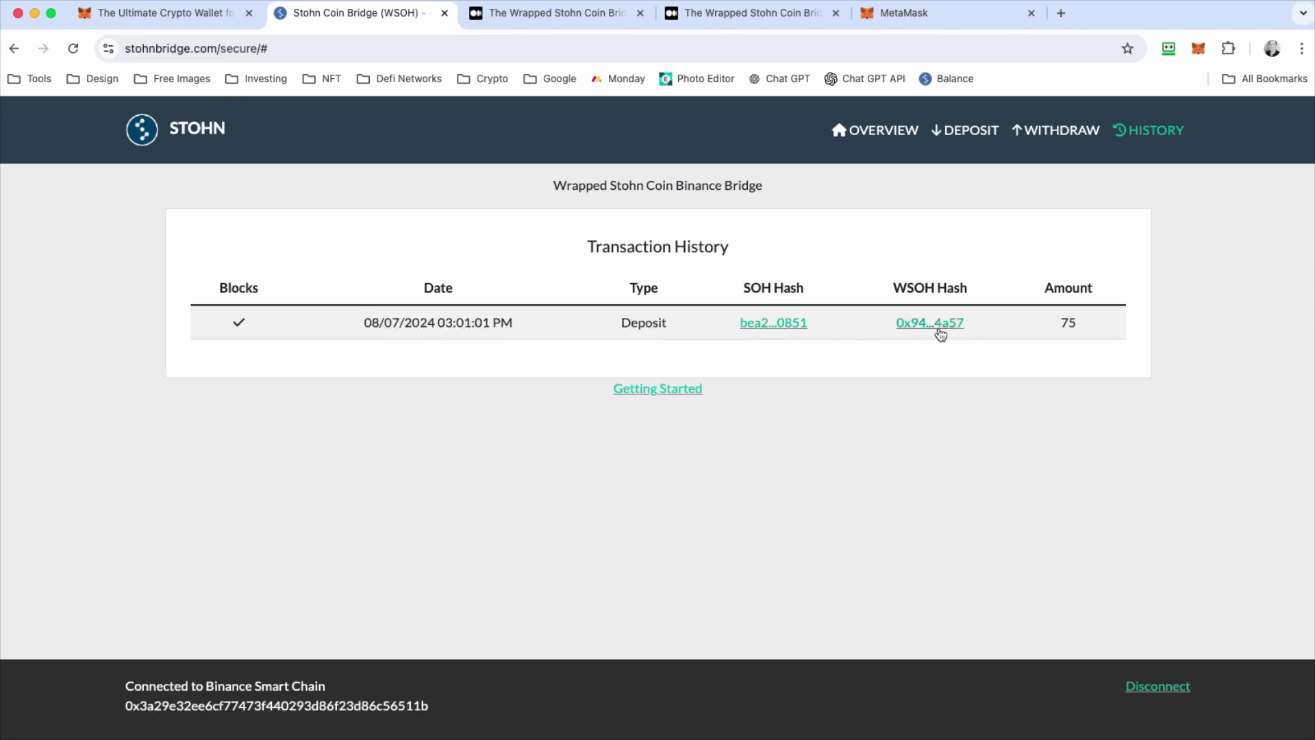
{"action": "left_click", "coordinate": [766, 325]}
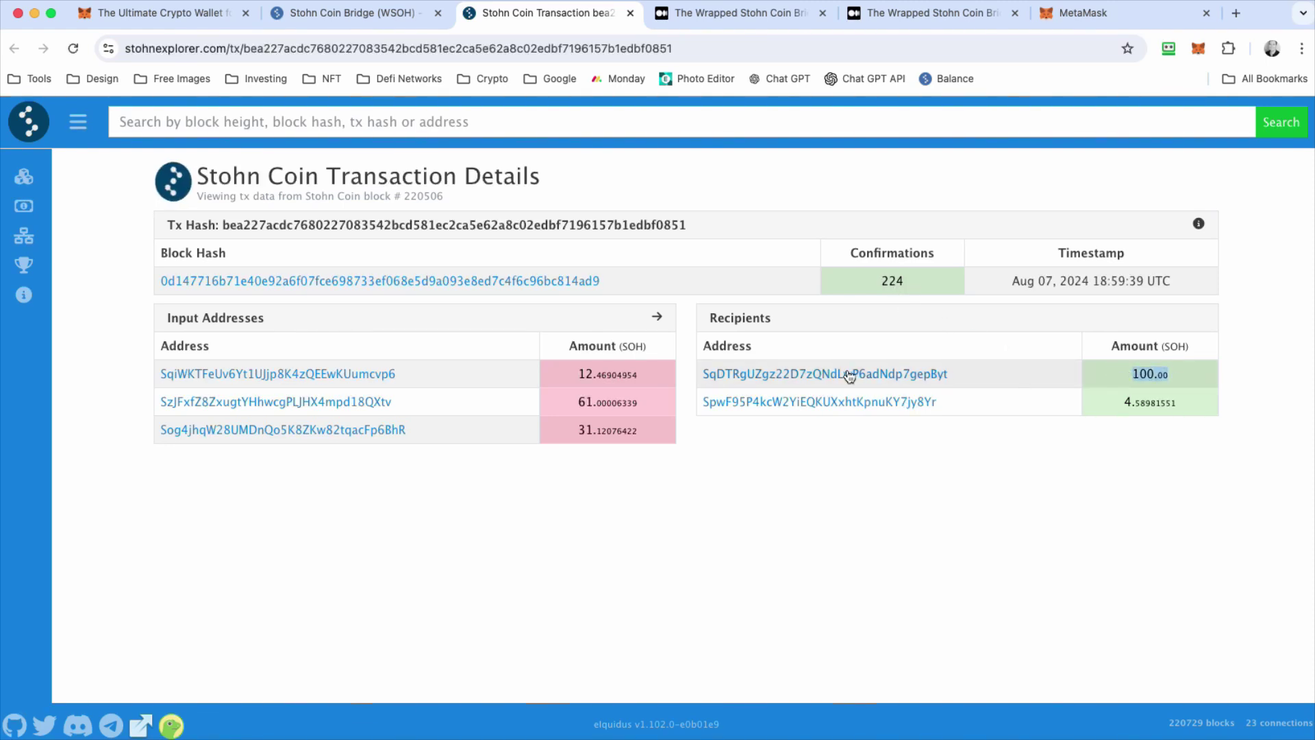
{"action": "left_click", "coordinate": [411, 11]}
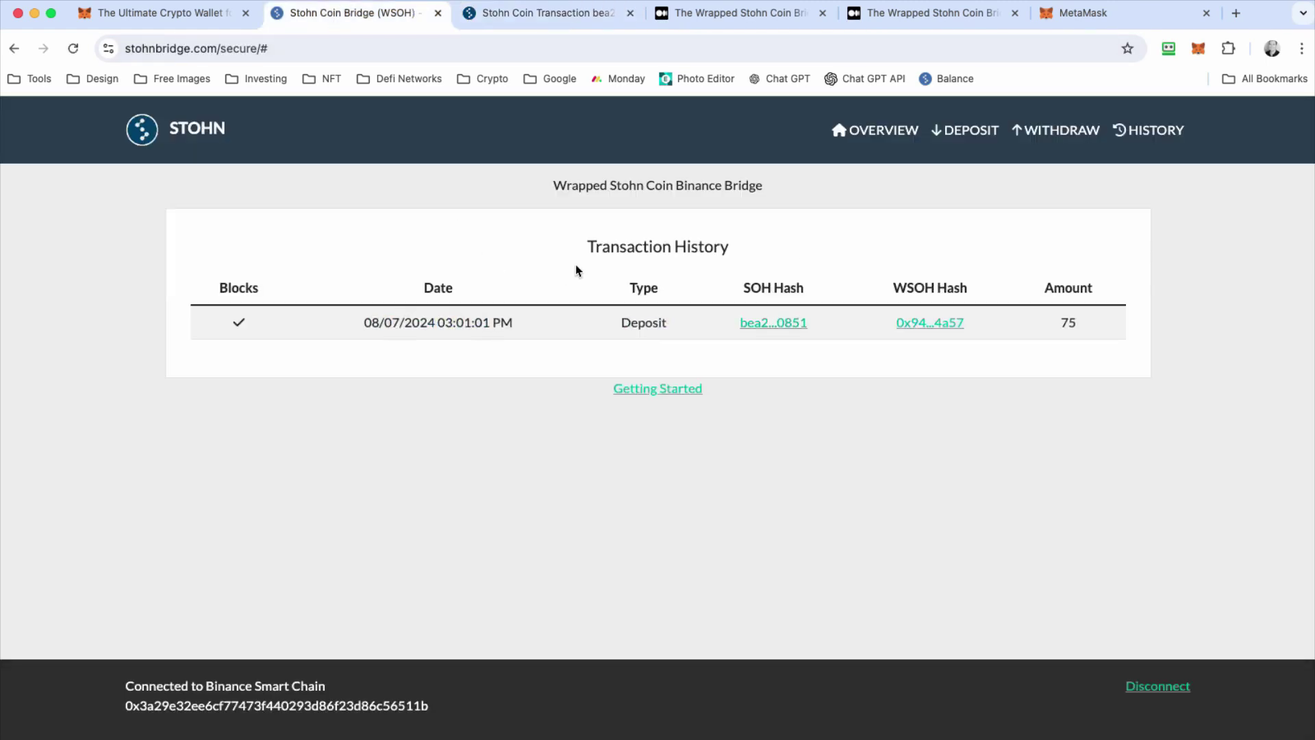
View and select the deposit address, then check the transaction history.
{"action": "left_click", "coordinate": [966, 130]}
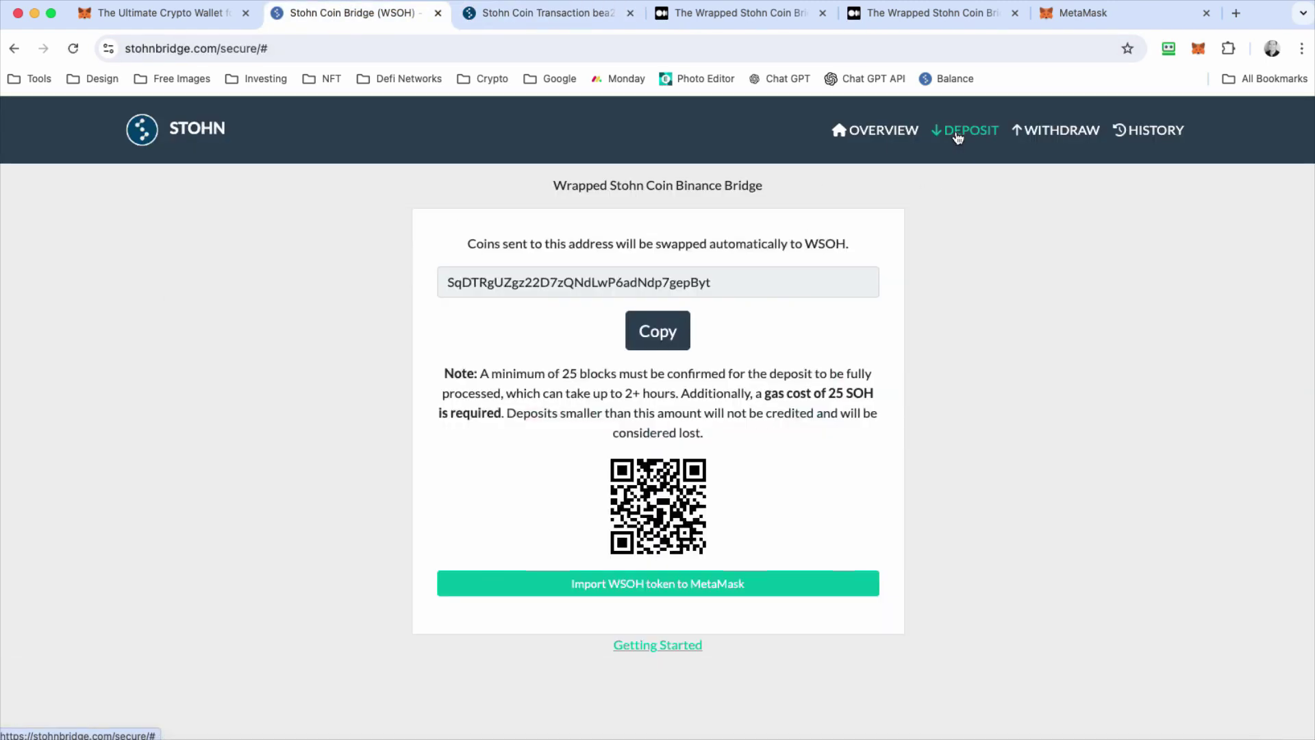
{"action": "left_click_drag", "start_coordinate": [770, 278], "coordinate": [426, 266]}
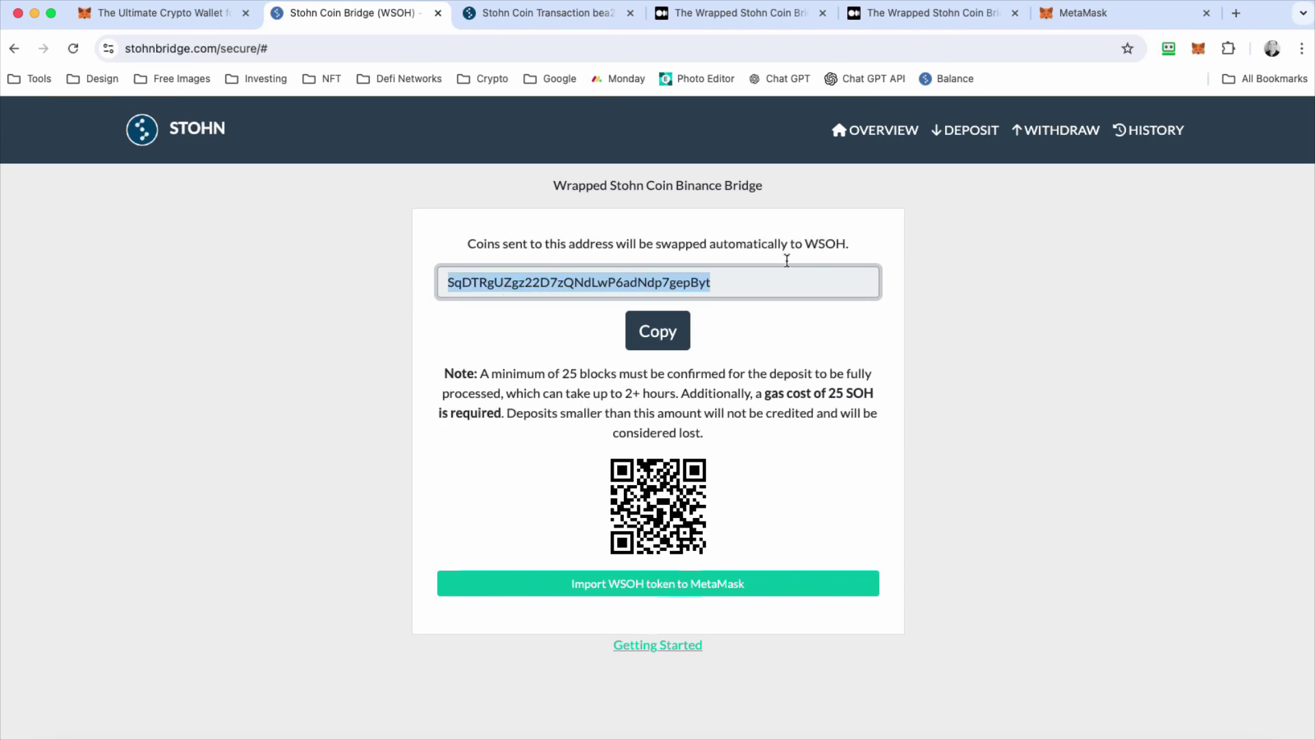
{"action": "left_click", "coordinate": [1151, 130]}
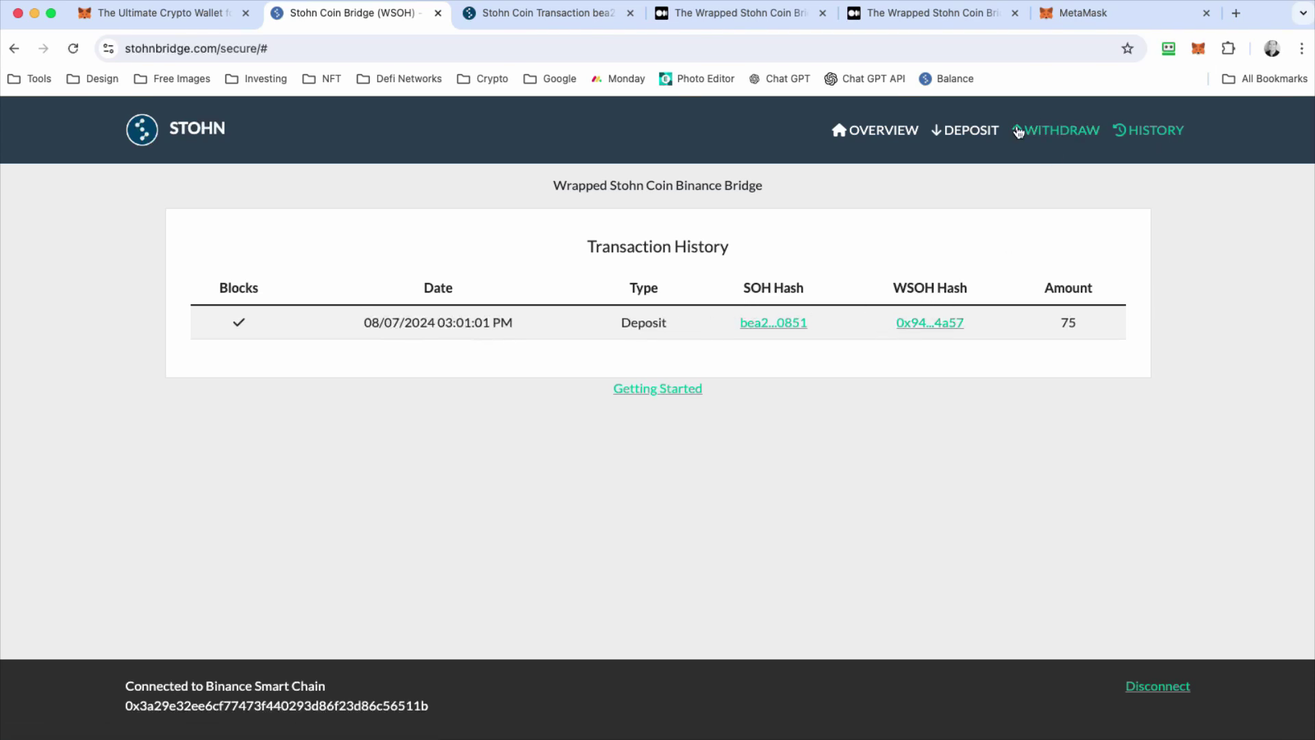
Check the 75.0000 WSOH balances overview, then return to the deposit address page.
{"action": "left_click", "coordinate": [980, 132]}
{"action": "left_click", "coordinate": [858, 130]}
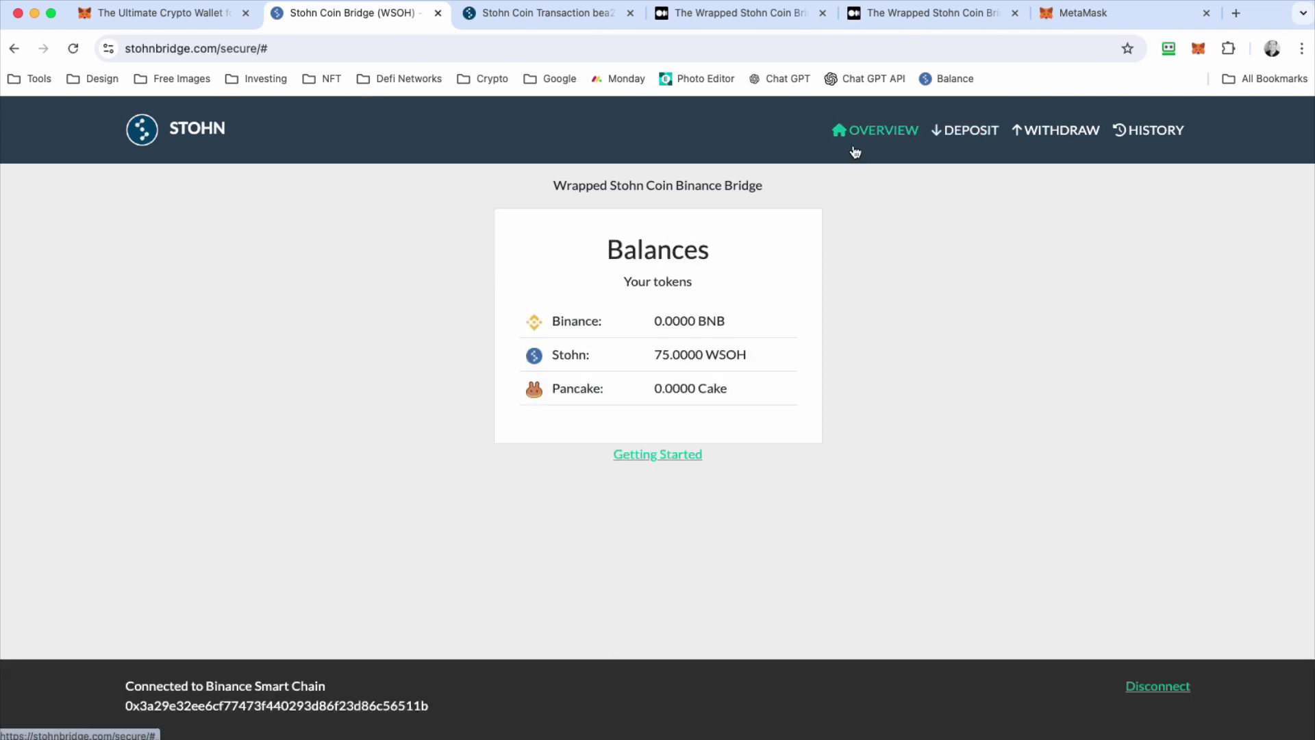
{"action": "left_click_drag", "start_coordinate": [768, 359], "coordinate": [510, 347]}
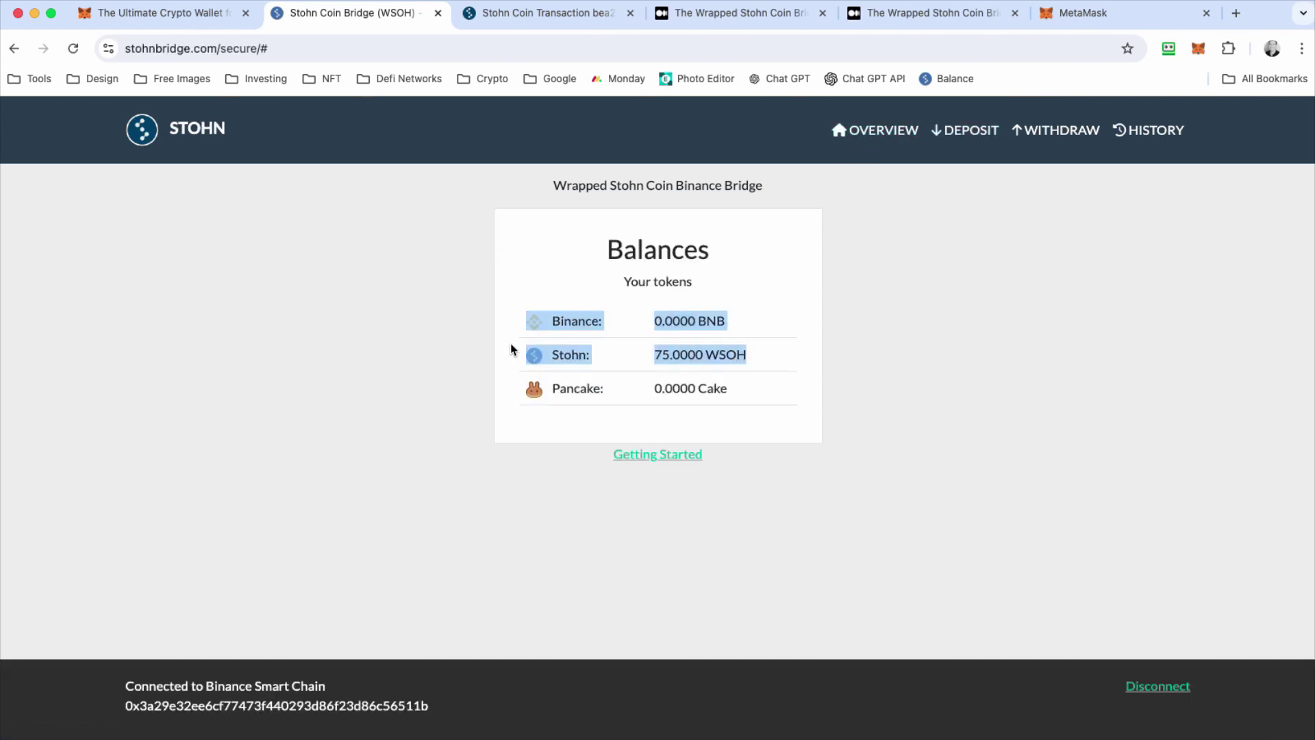
{"action": "left_click", "coordinate": [413, 344]}
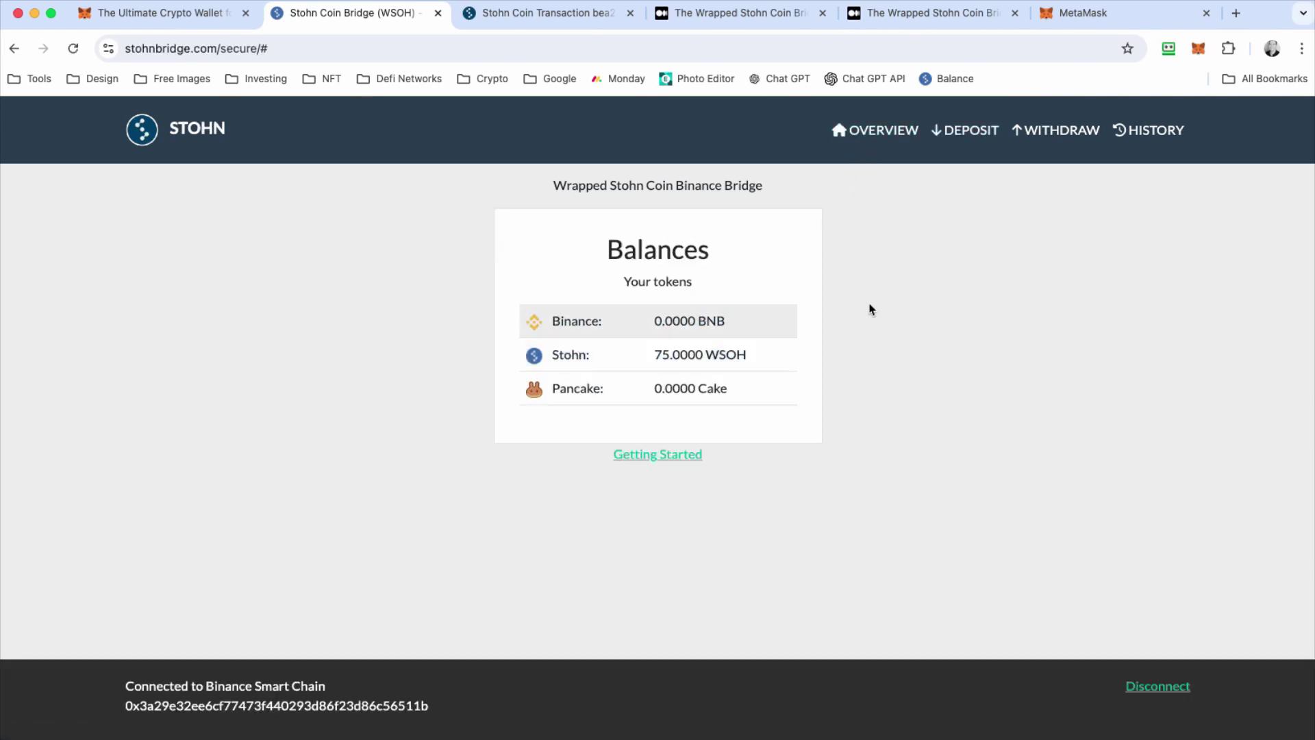
{"action": "left_click", "coordinate": [965, 140]}
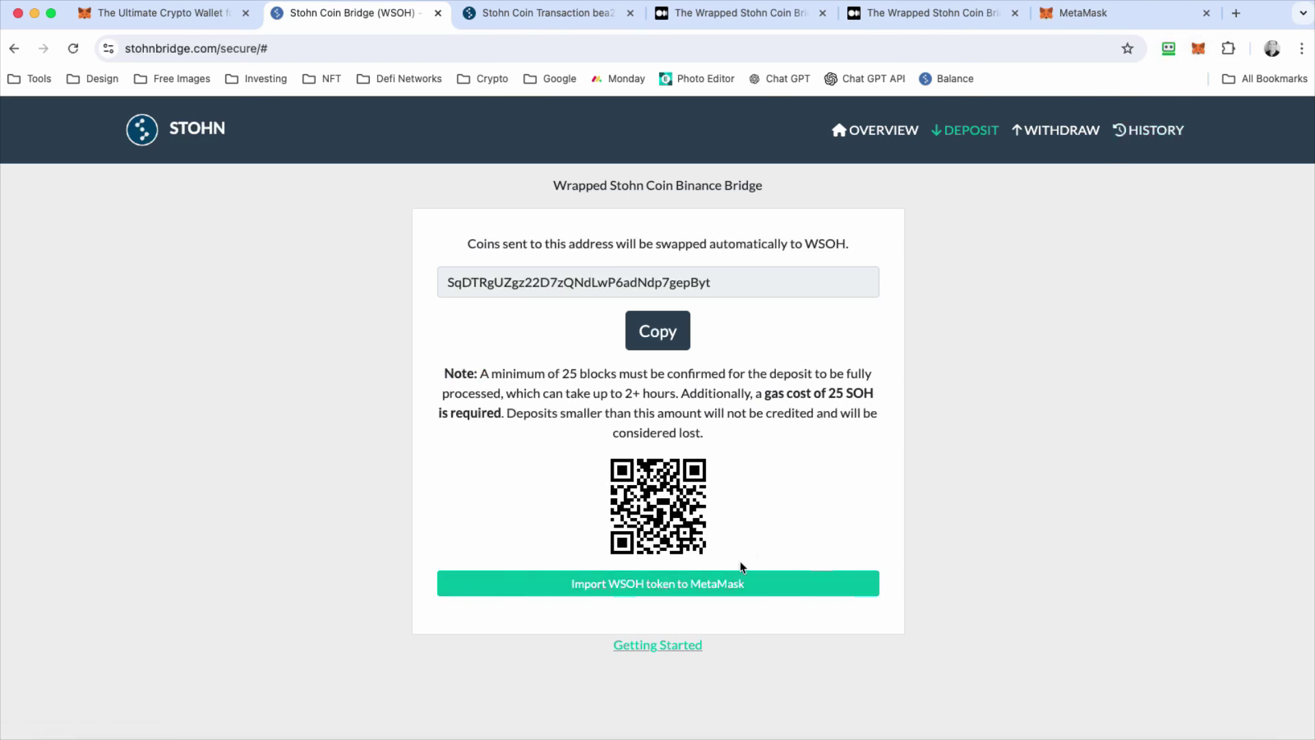
Import the WSOH token into MetaMask and check the wallet's 75 WSOH balance.
{"action": "left_click", "coordinate": [730, 591]}
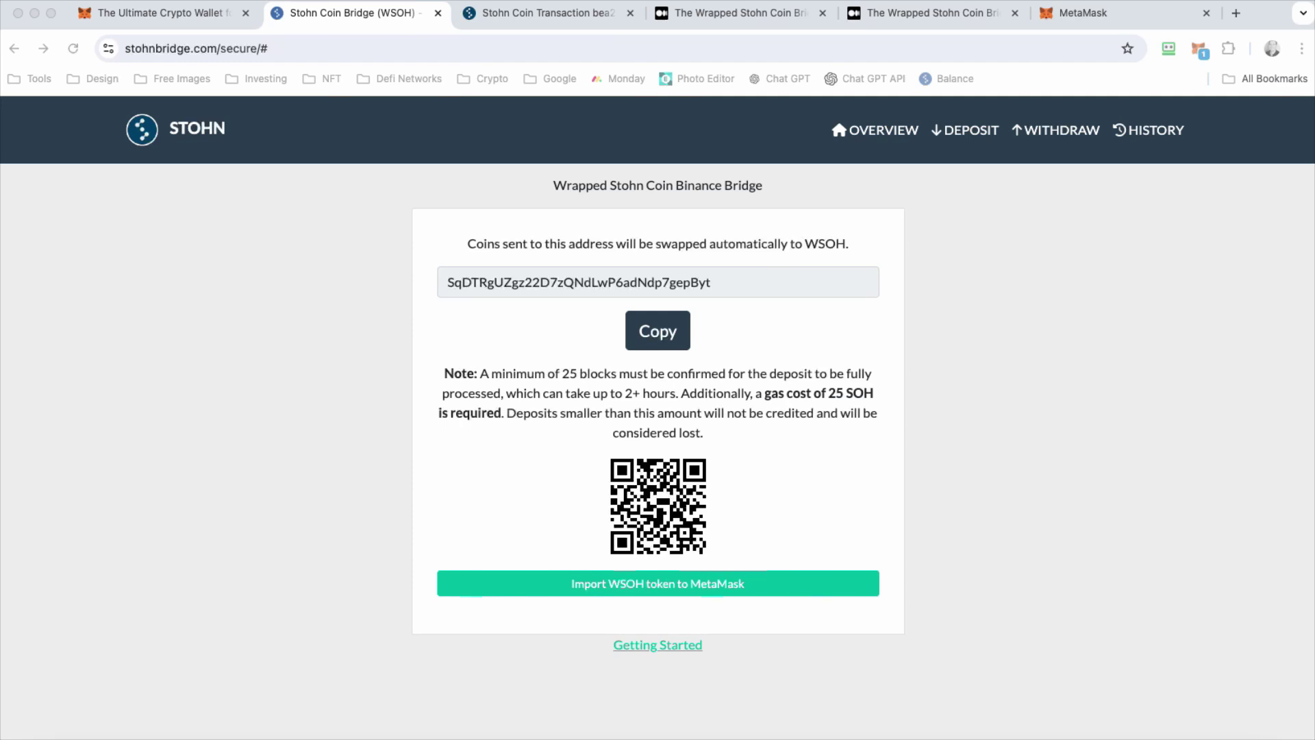
{"action": "left_click", "coordinate": [1026, 530]}
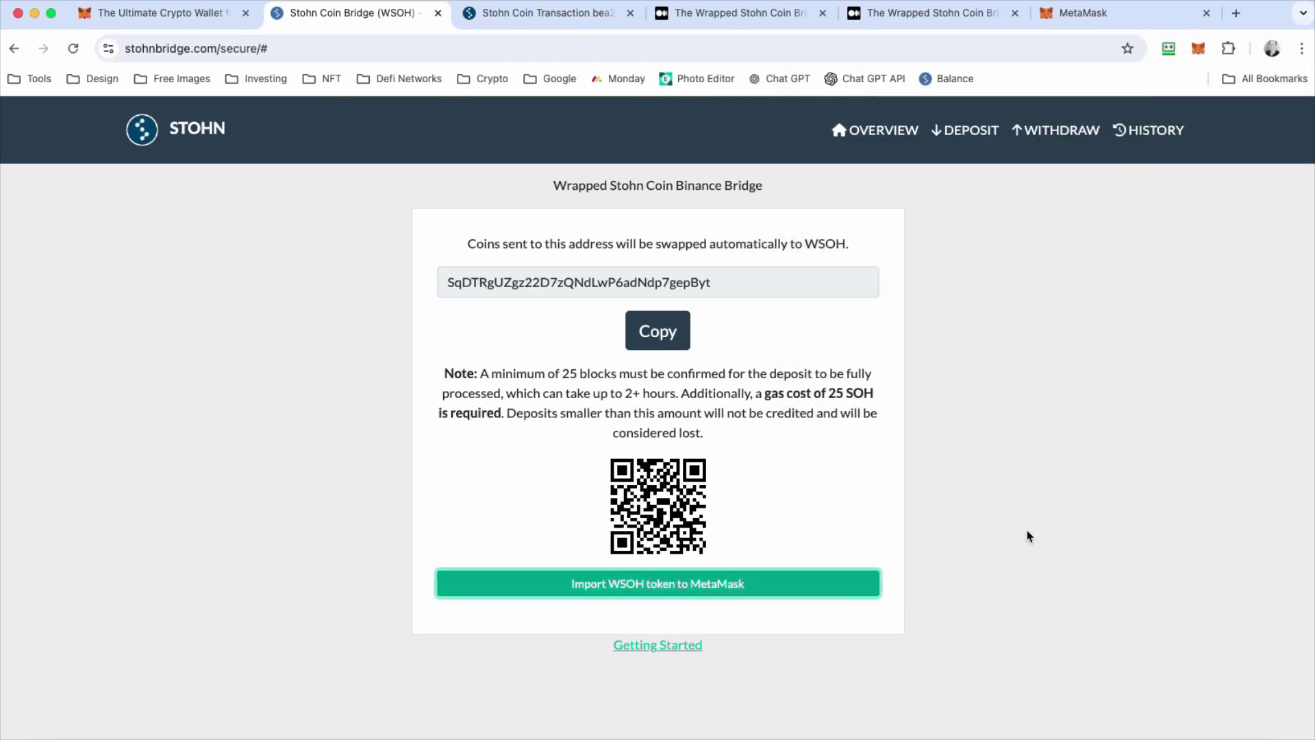
{"action": "left_click", "coordinate": [1198, 49]}
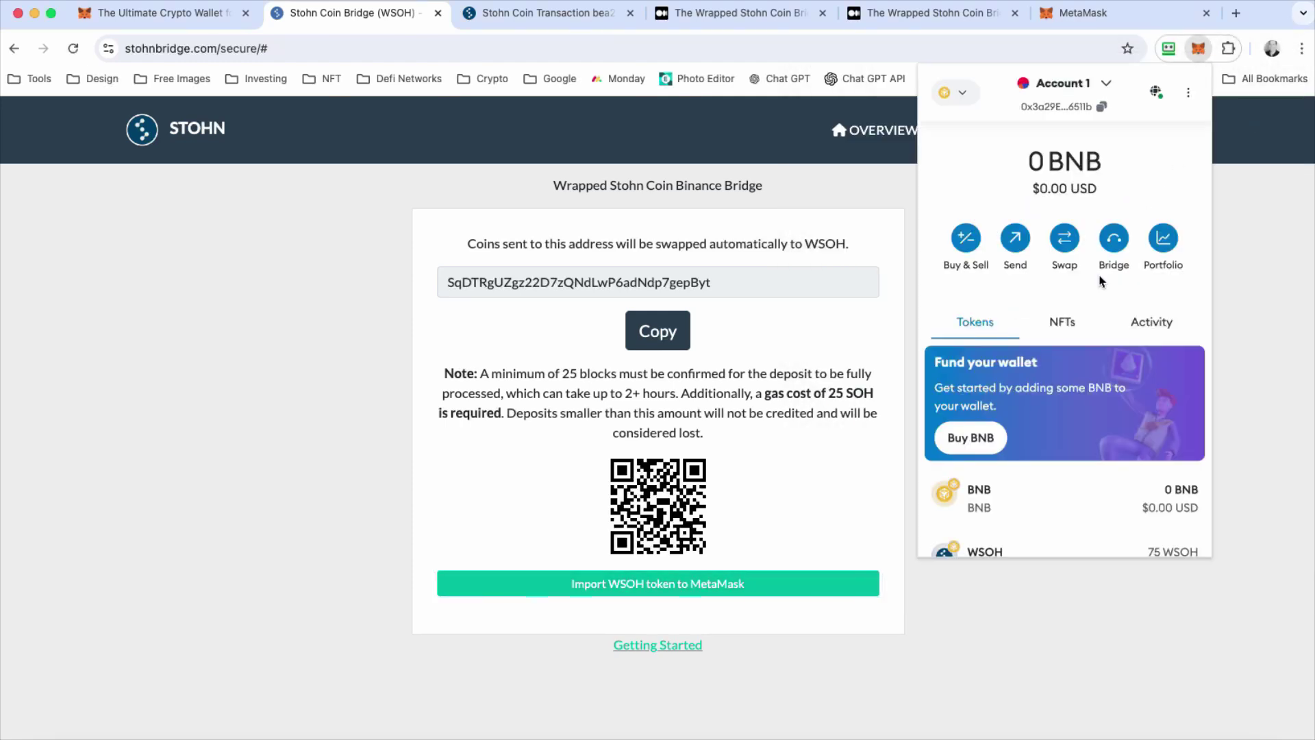
{"action": "scroll", "coordinate": [1062, 426], "scroll_direction": "down", "scroll_amount": 2}
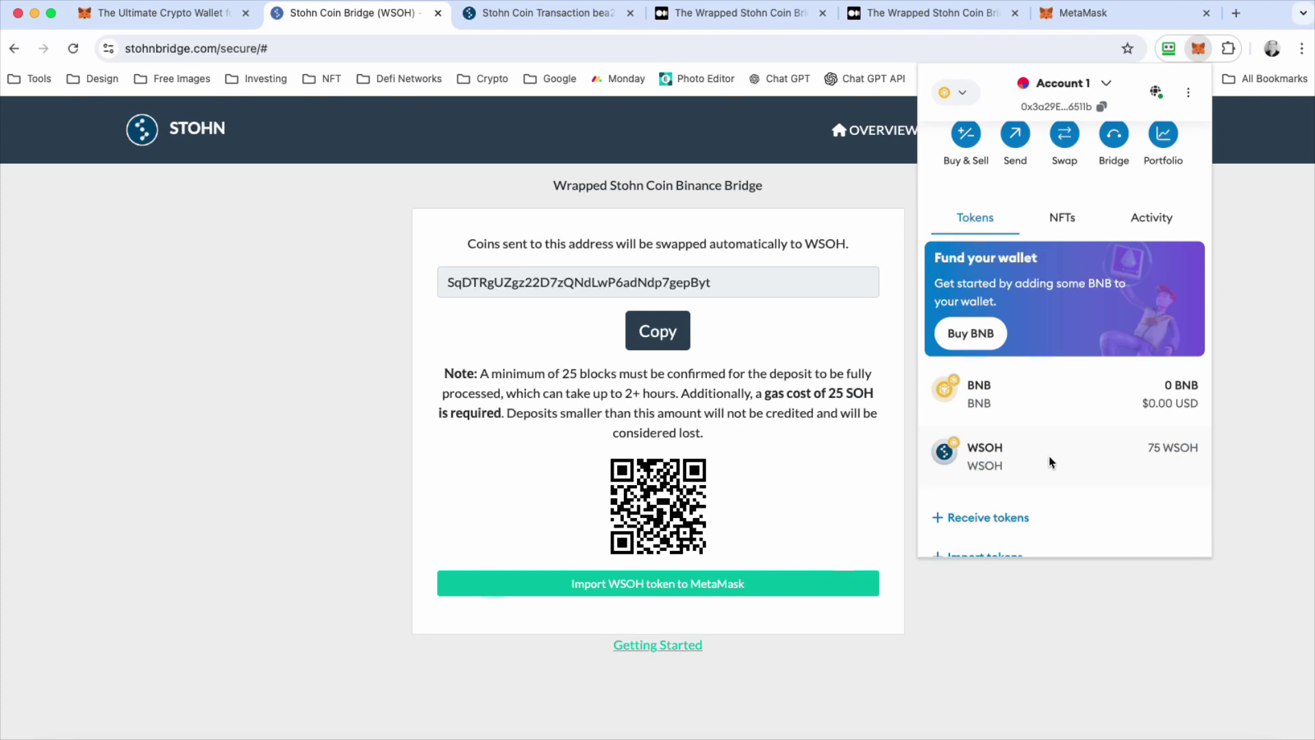
Close the wallet and return to the Balances overview listing 75.0000 WSOH.
{"action": "left_click", "coordinate": [1053, 627]}
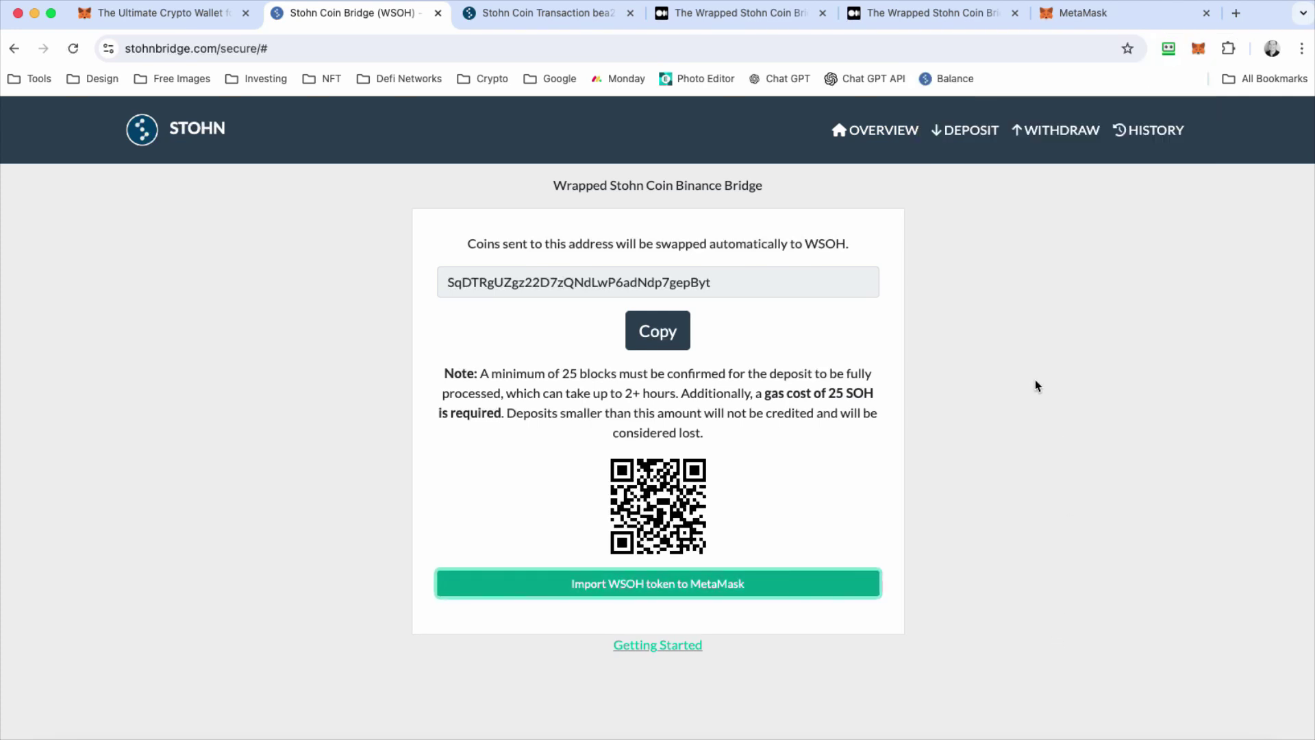
{"action": "left_click", "coordinate": [866, 137]}
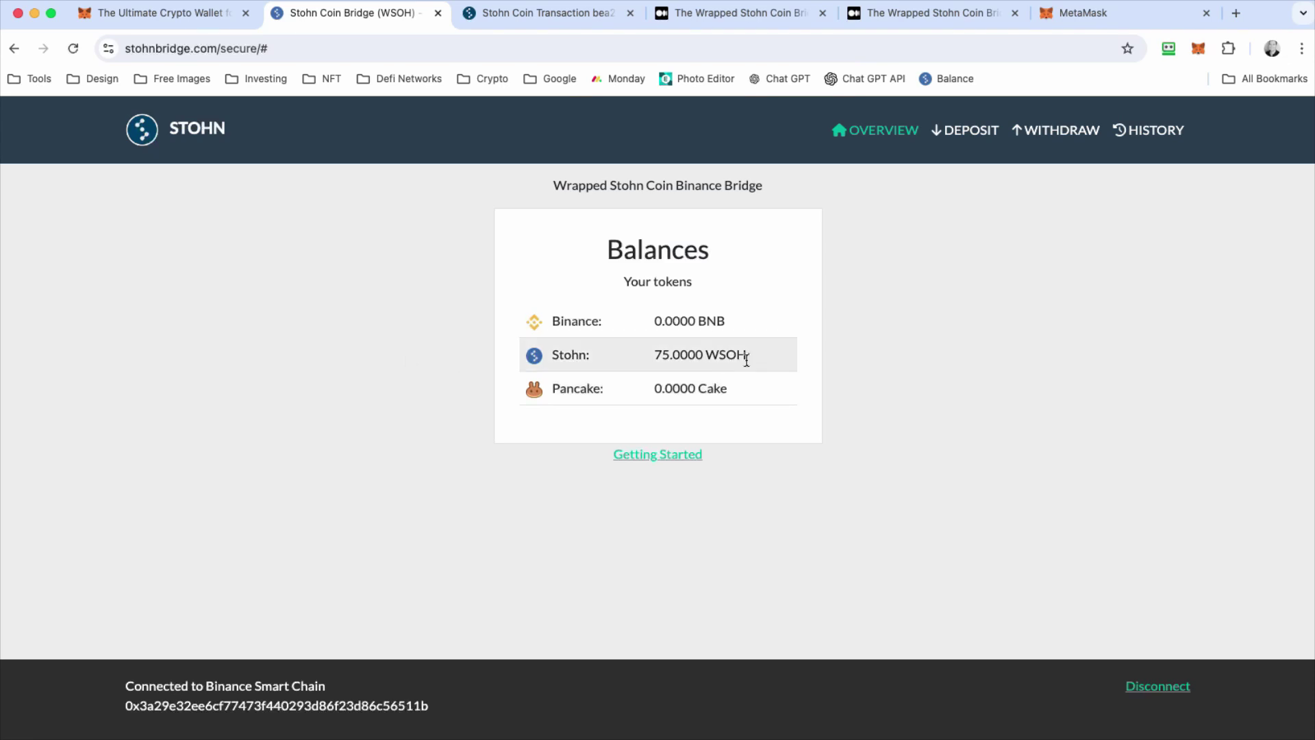
{"action": "left_click", "coordinate": [922, 291]}
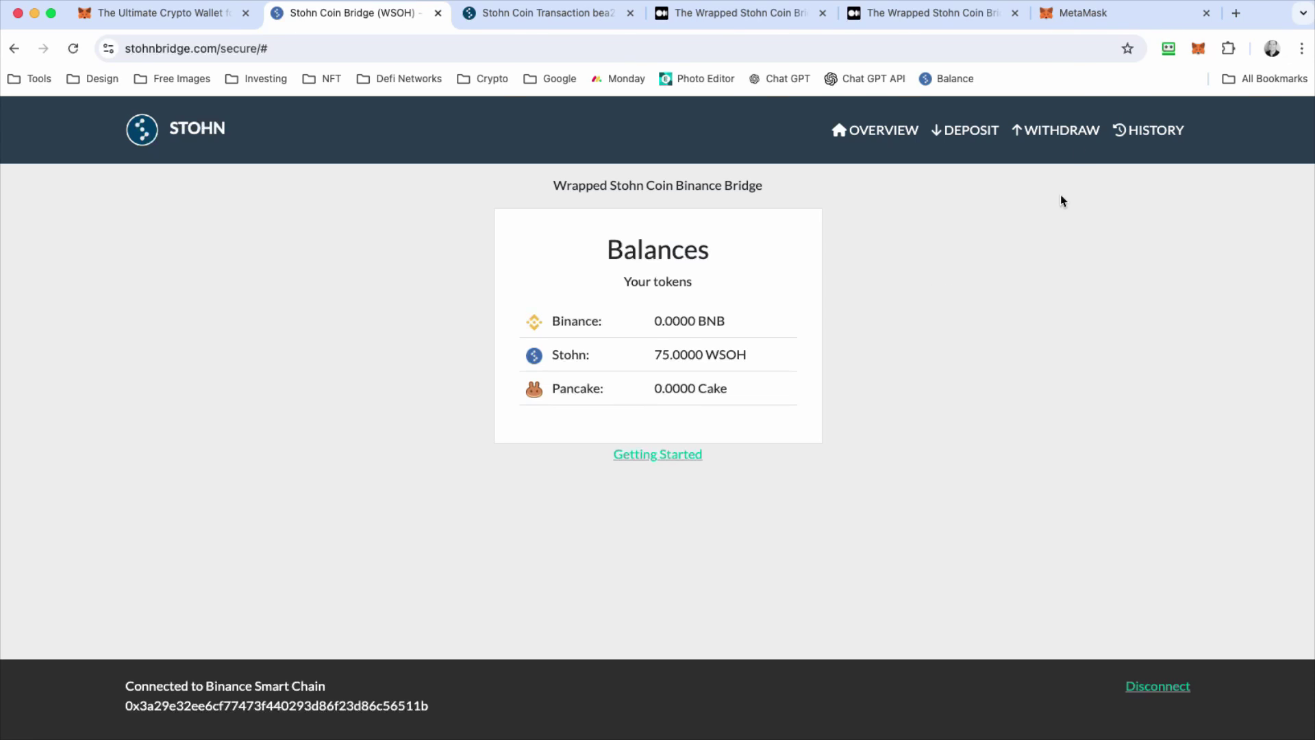
Try withdrawing 100 WSOH without an SOH address and dismiss the missing-address warning.
{"action": "left_click", "coordinate": [1067, 137]}
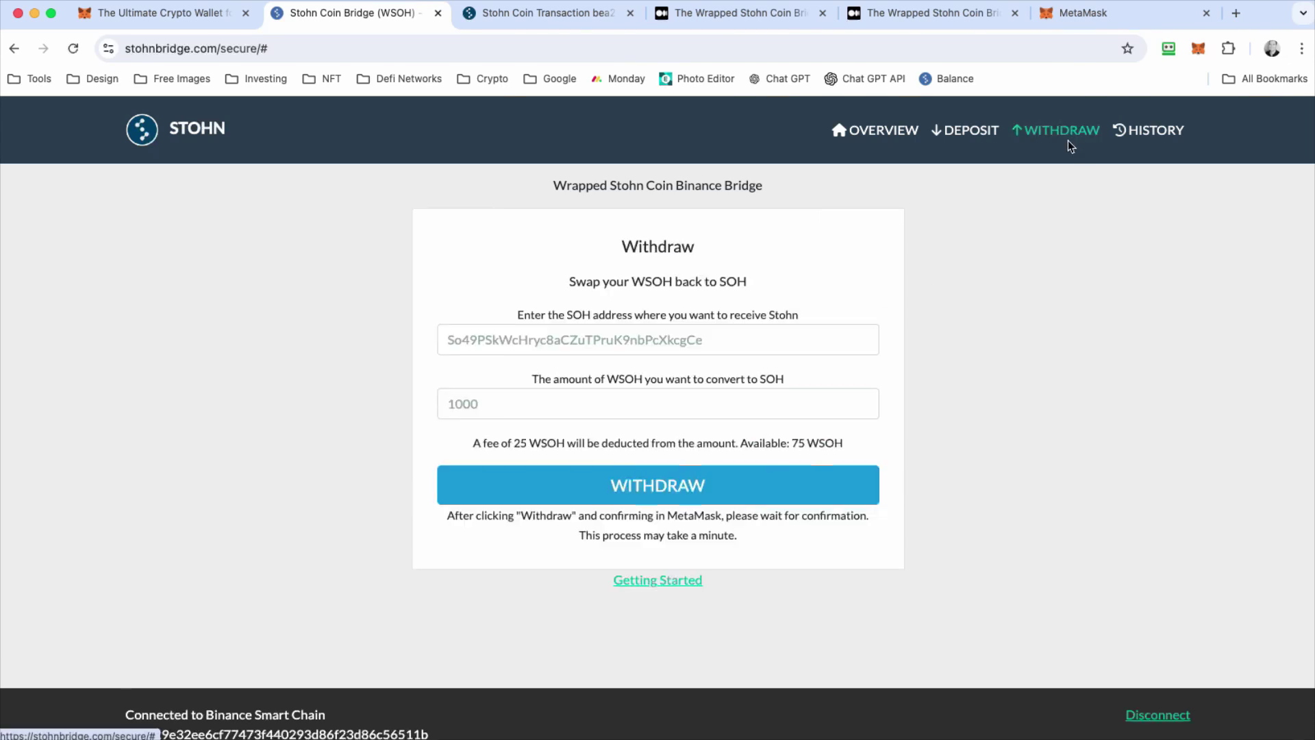
{"action": "left_click", "coordinate": [507, 343]}
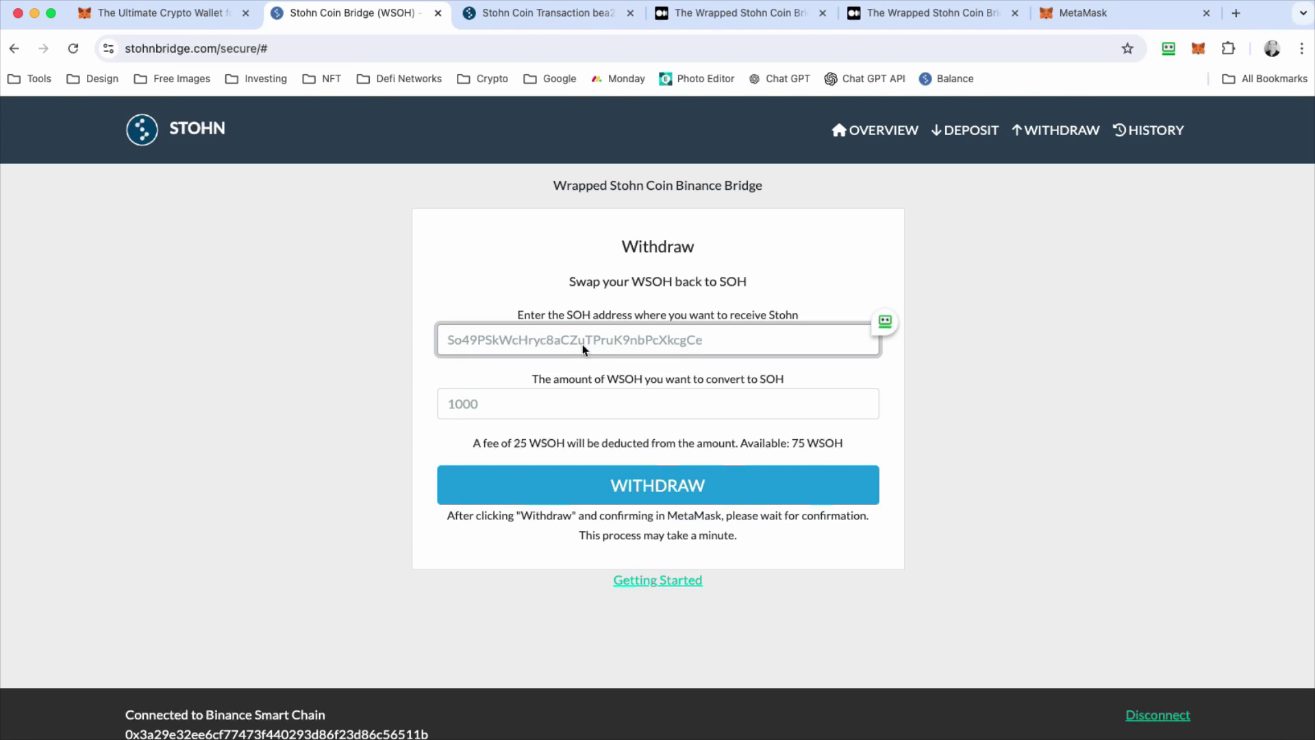
{"action": "left_click", "coordinate": [535, 409]}
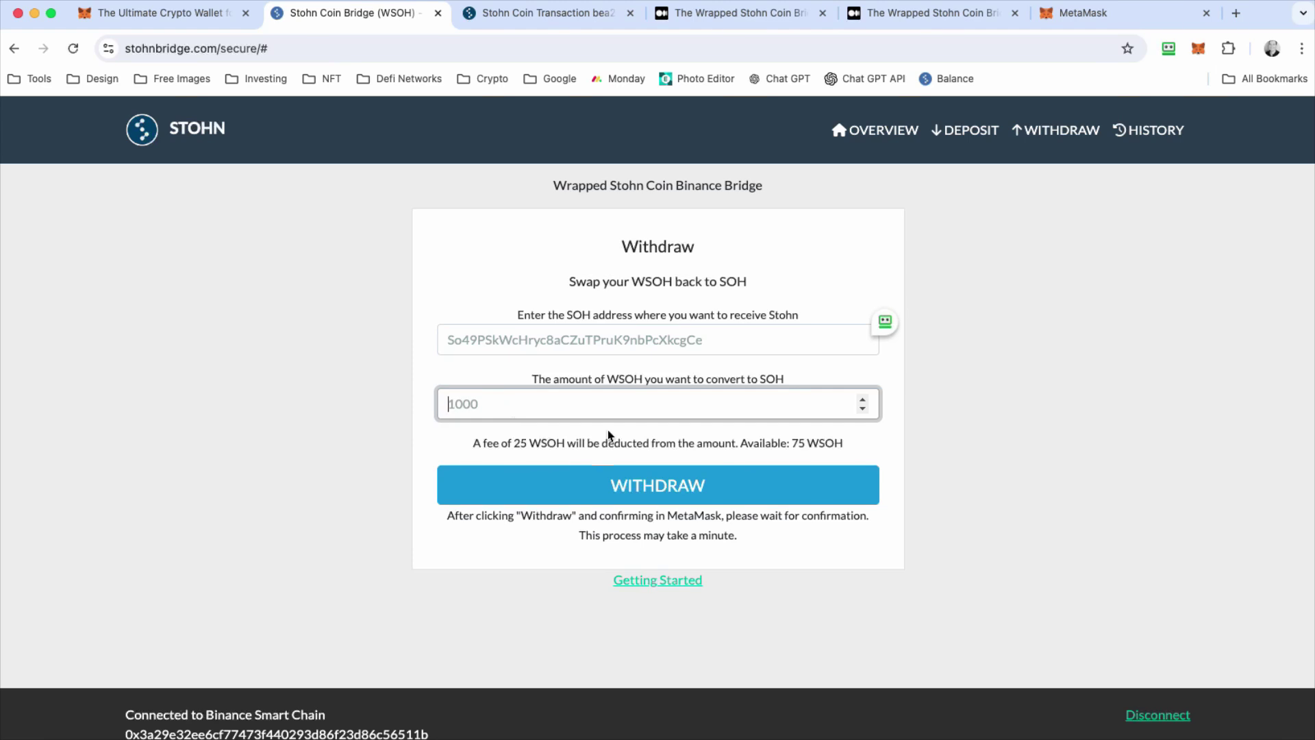
{"action": "type", "text": "100"}
{"action": "left_click", "coordinate": [462, 488]}
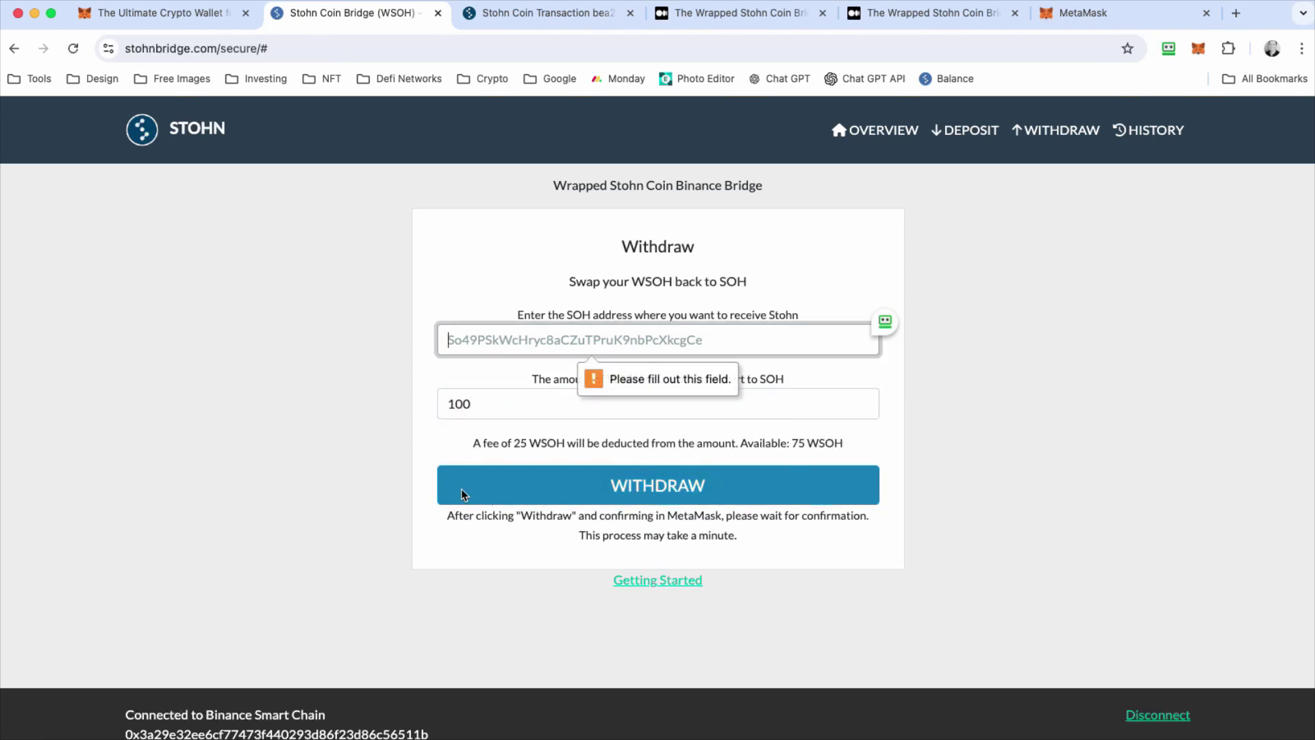
{"action": "left_click", "coordinate": [682, 426]}
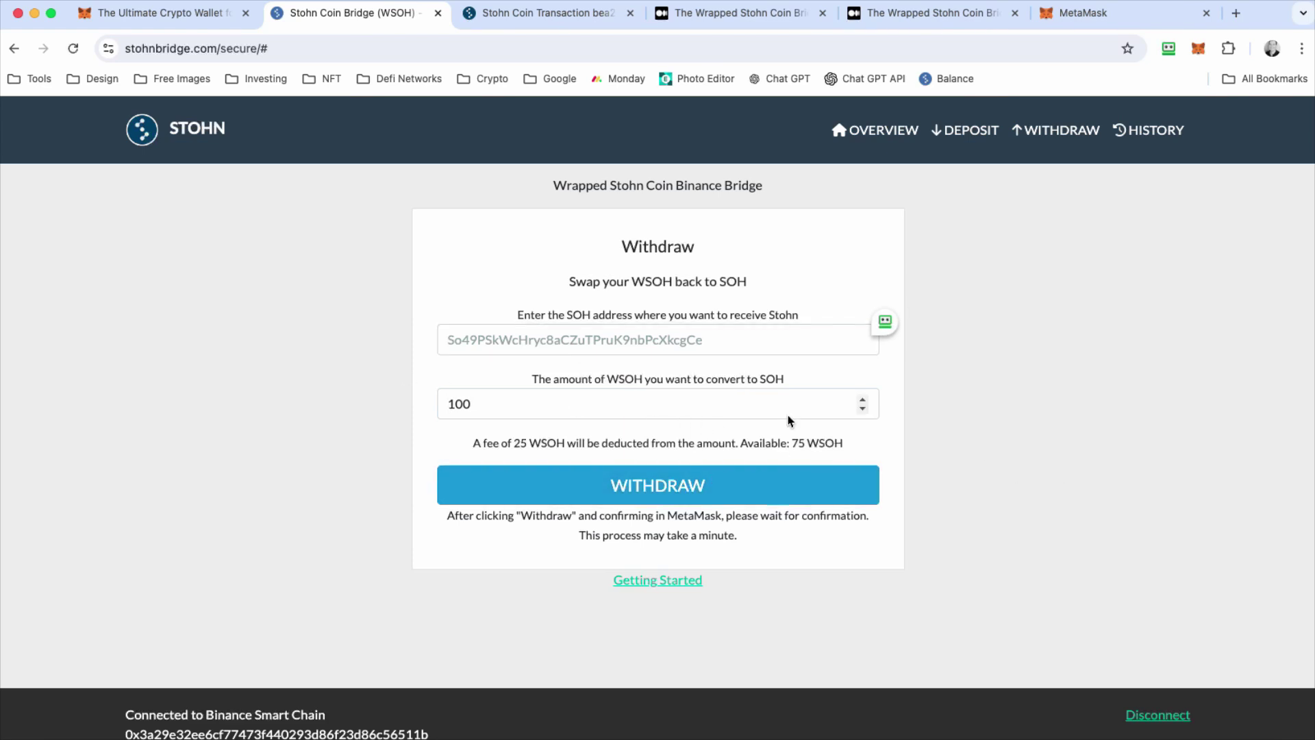
Change the withdrawal amount from 100 to 75 WSOH.
{"action": "left_click_drag", "start_coordinate": [523, 408], "coordinate": [408, 389]}
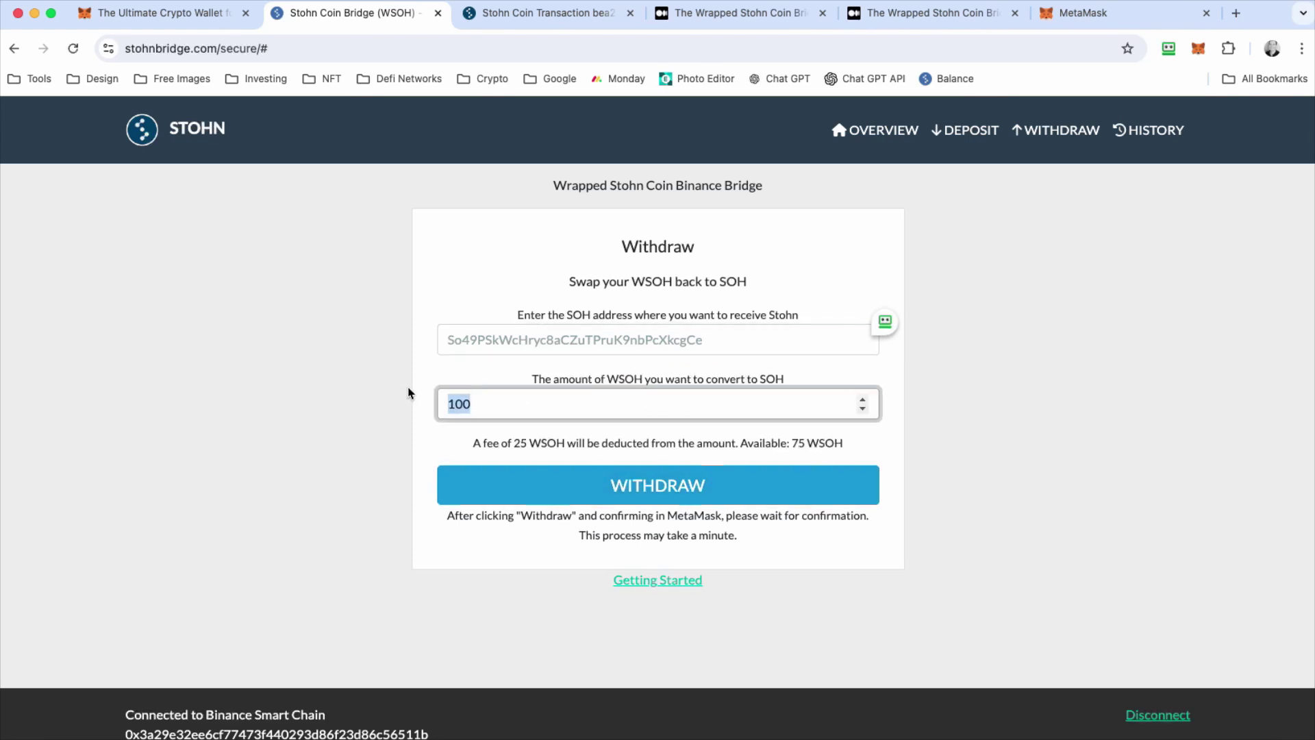
{"action": "type", "text": "75"}
{"action": "left_click", "coordinate": [377, 418]}
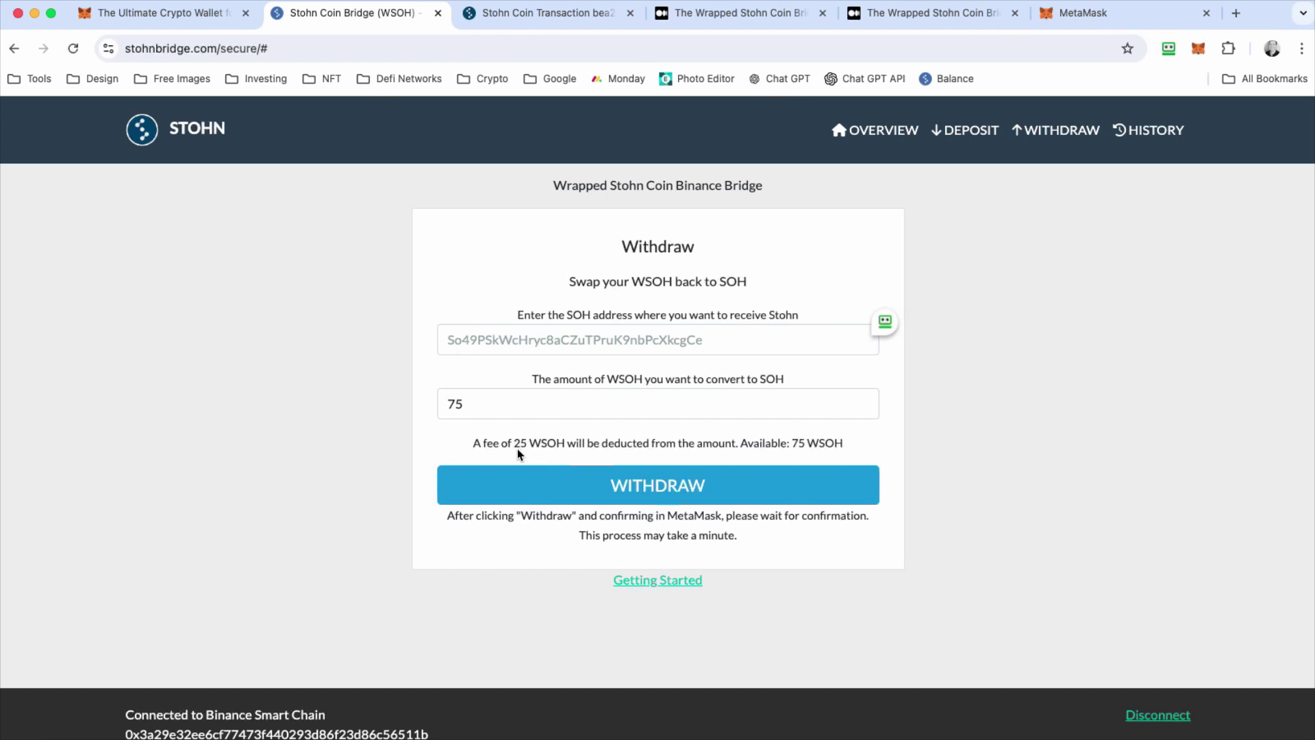
{"action": "left_click", "coordinate": [518, 340]}
Revisit the balances overview and the withdraw form's SOH address field.
{"action": "left_click", "coordinate": [904, 133]}
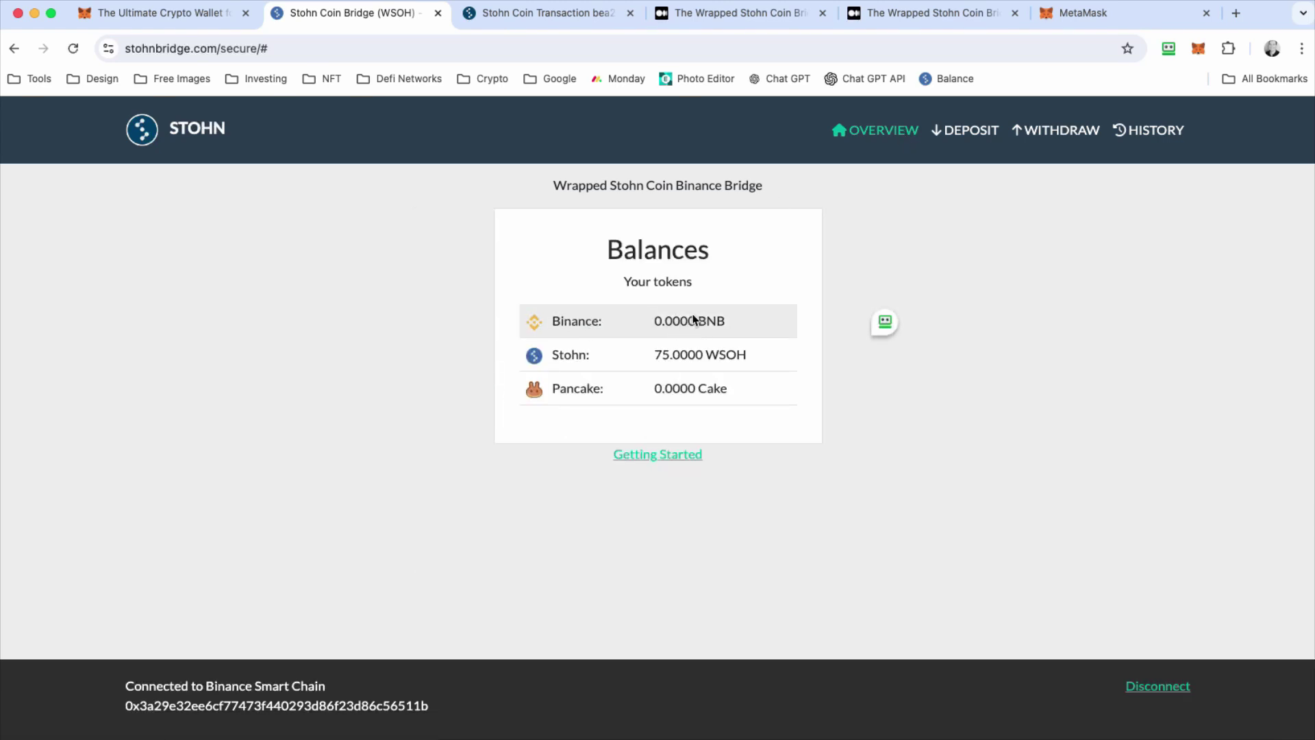
{"action": "left_click", "coordinate": [1055, 132]}
{"action": "left_click", "coordinate": [680, 340]}
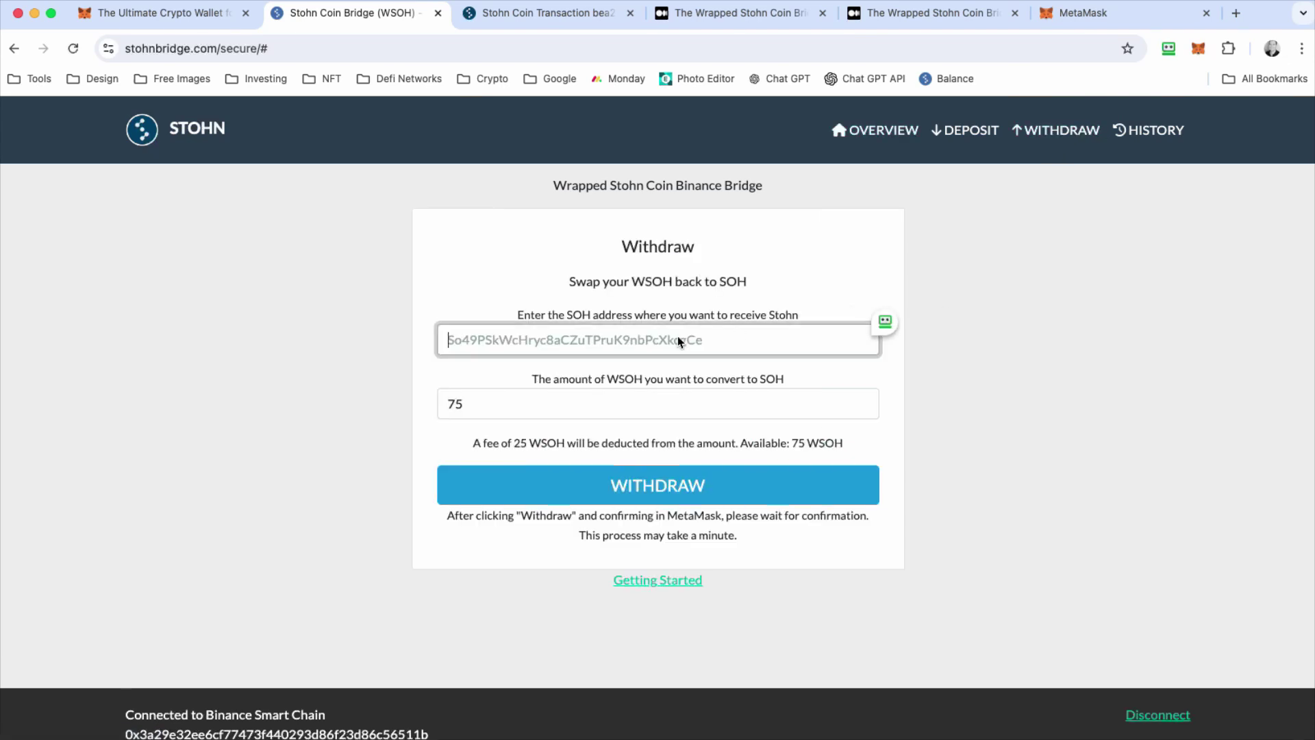
{"action": "left_click", "coordinate": [675, 486]}
Check the MetaMask wallet's tokens, then open the history showing the single 75 WSOH deposit.
{"action": "left_click", "coordinate": [1199, 48]}
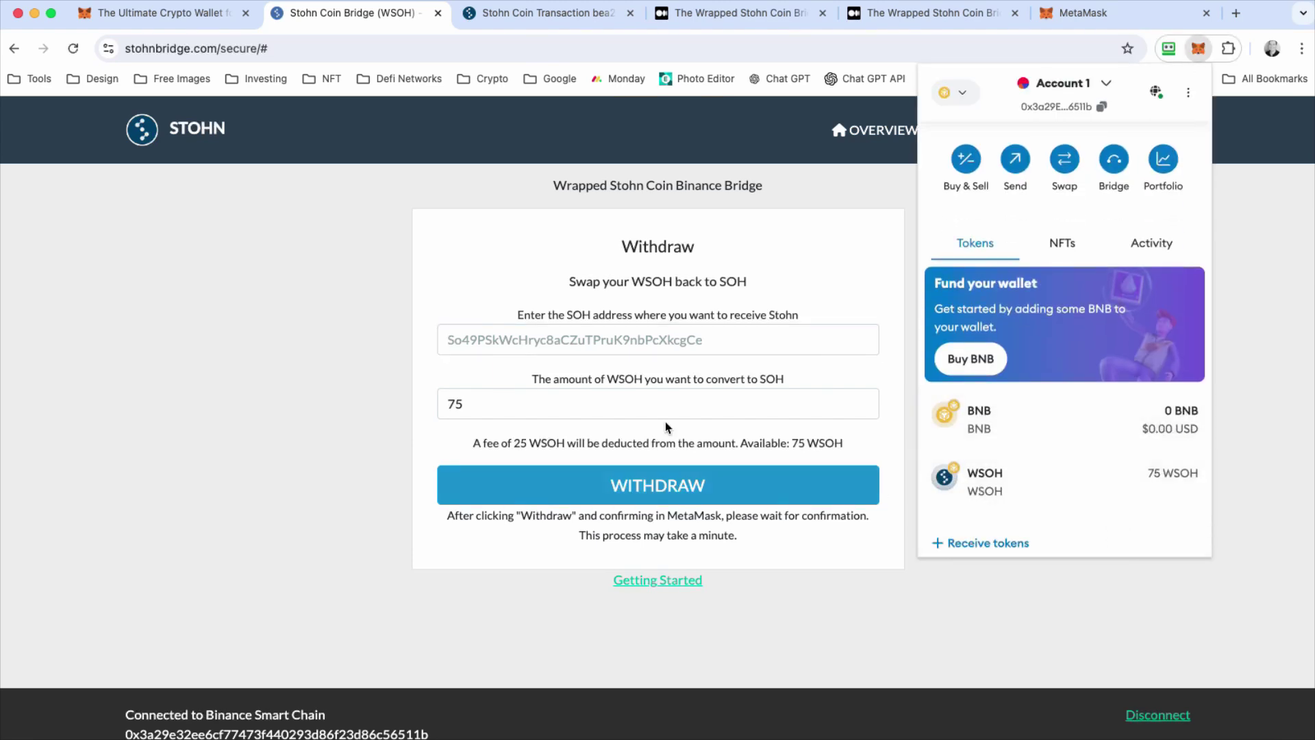
{"action": "left_click", "coordinate": [546, 353]}
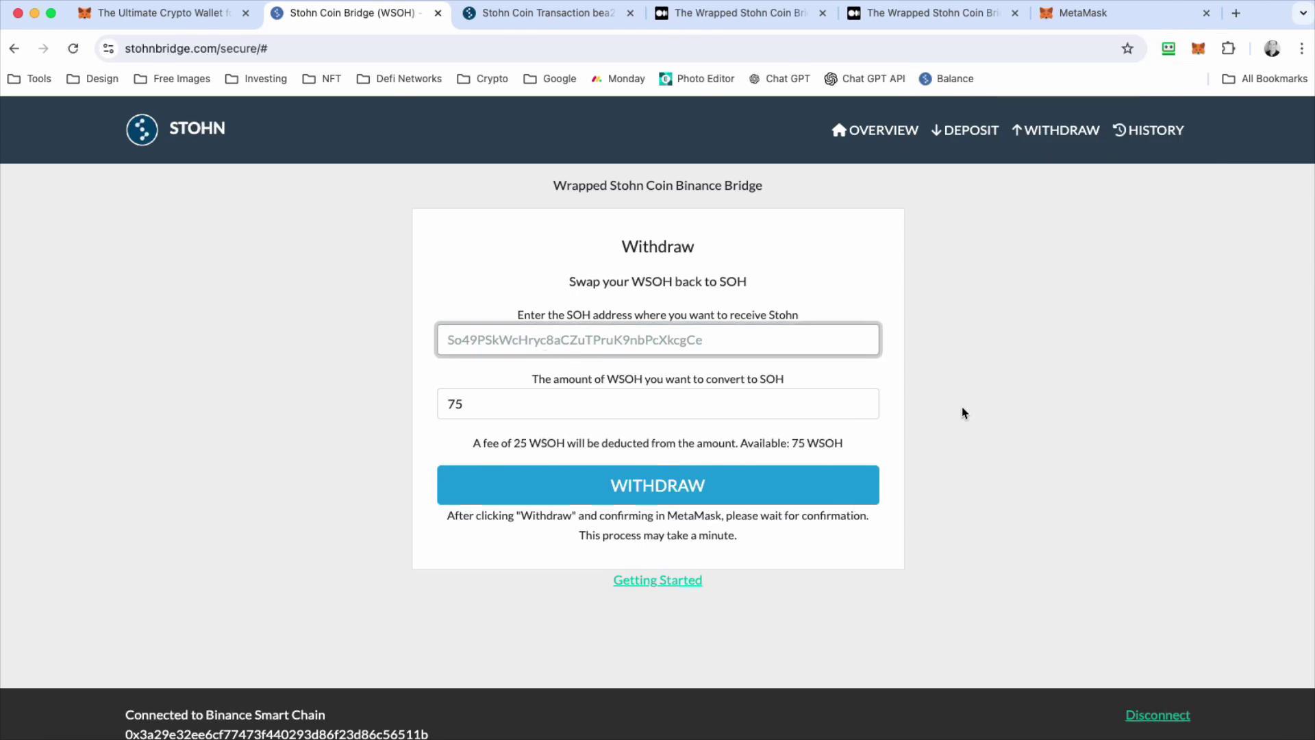
{"action": "left_click", "coordinate": [989, 429]}
{"action": "left_click", "coordinate": [1150, 131]}
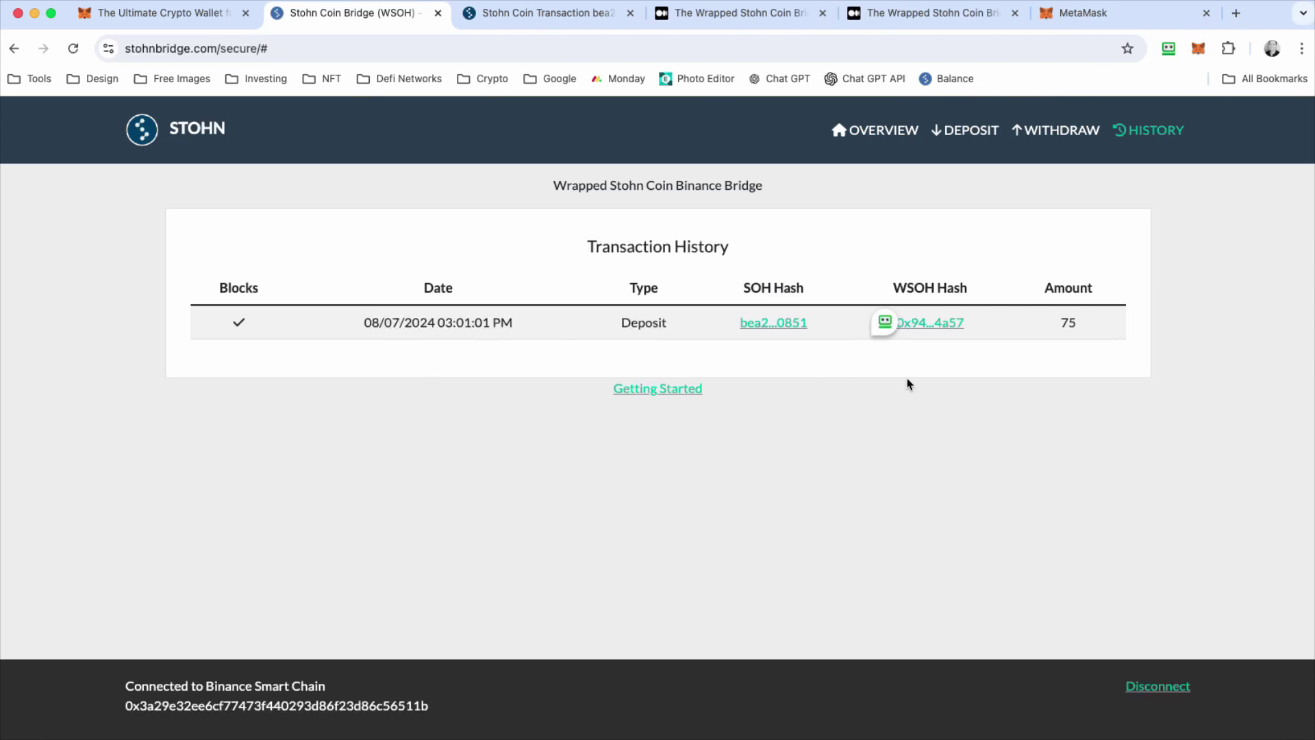
Open the 0x94...4a57 WSOH transaction on BscScan, scroll its details, and return to the bridge.
{"action": "left_click", "coordinate": [926, 323]}
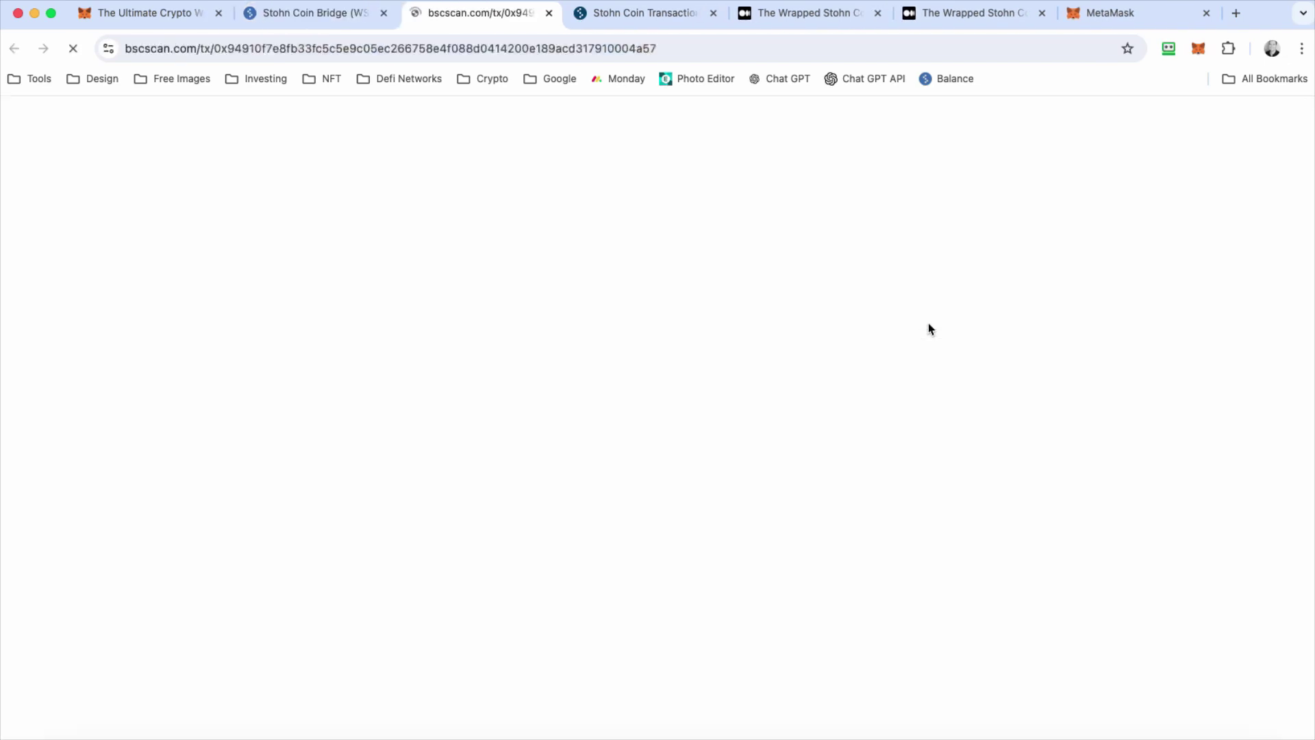
{"action": "scroll", "coordinate": [984, 443], "scroll_direction": "down", "scroll_amount": 2}
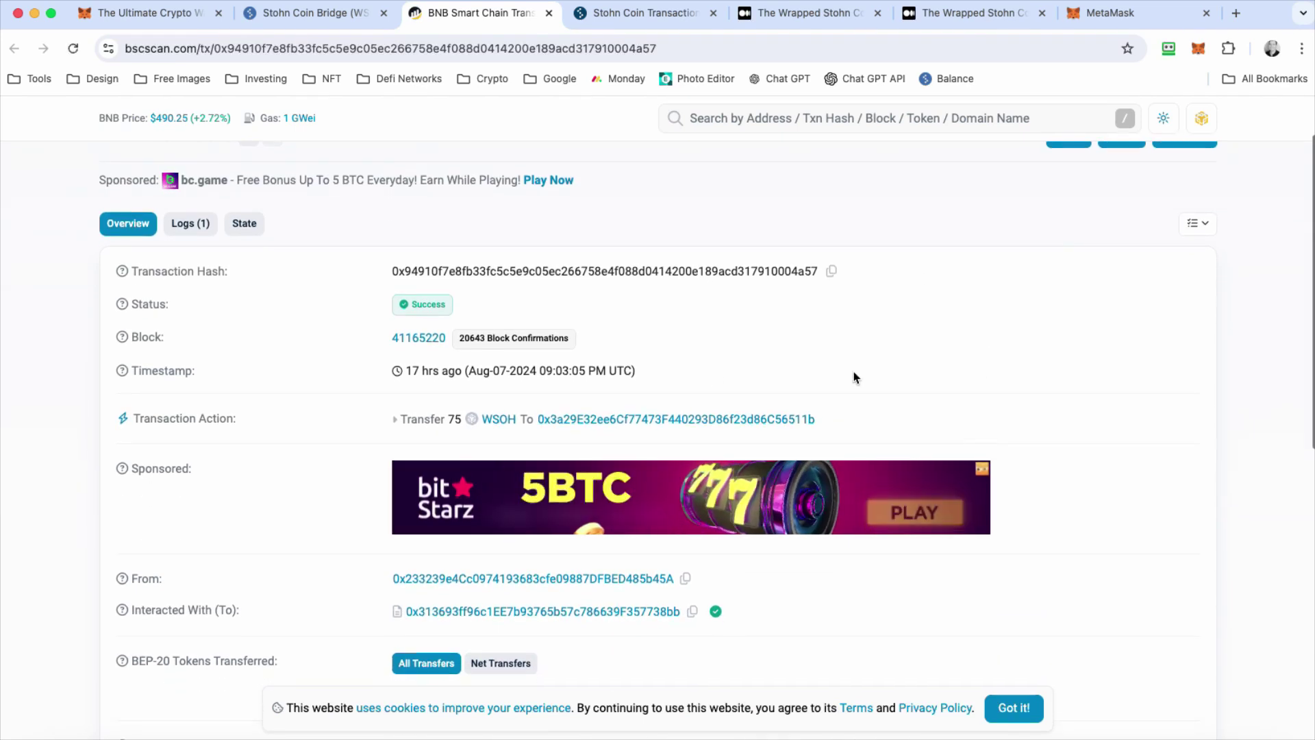
{"action": "scroll", "coordinate": [333, 421], "scroll_direction": "down", "scroll_amount": 1}
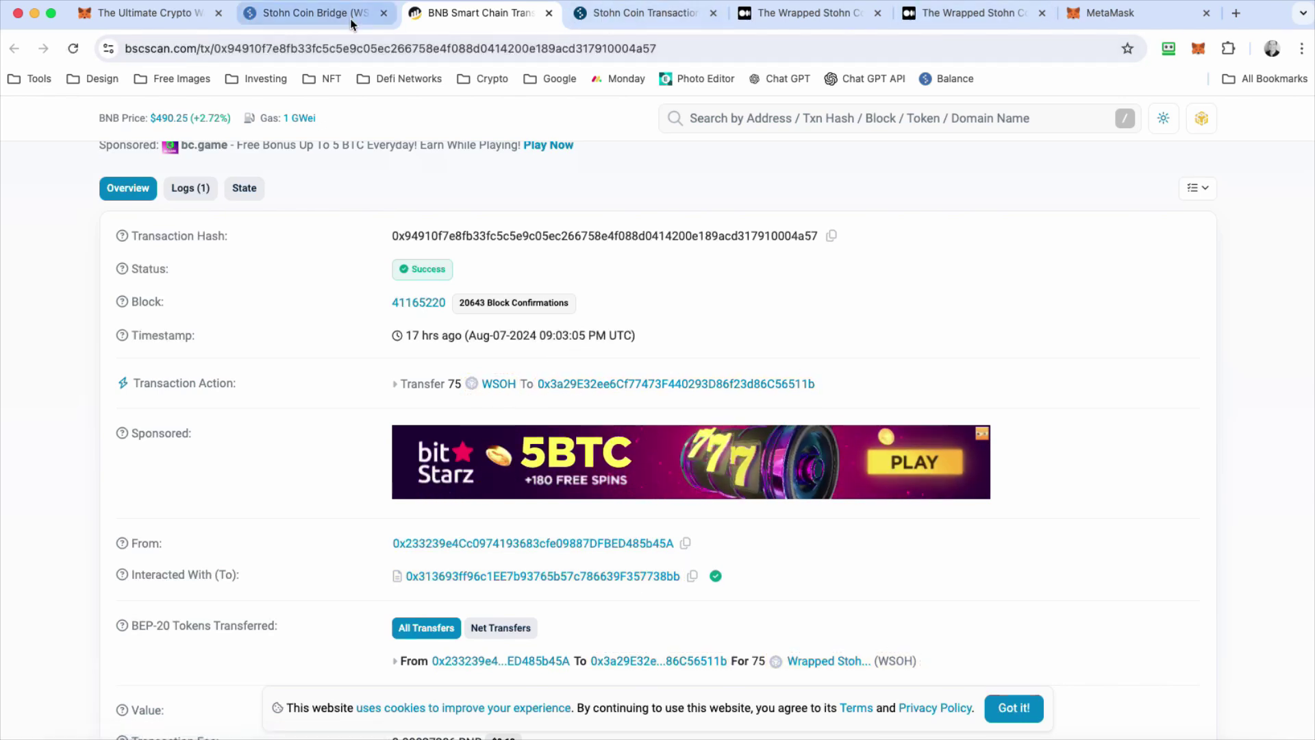
{"action": "left_click", "coordinate": [329, 15]}
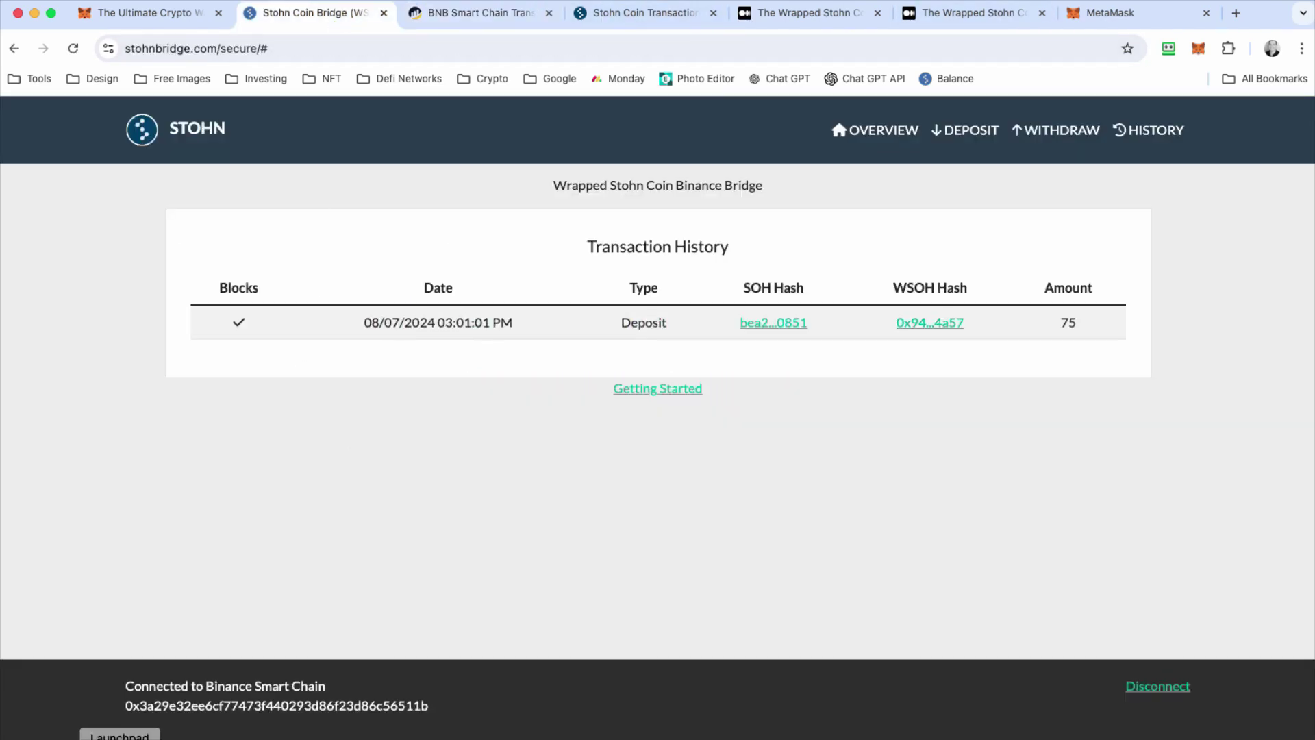
Select the footer wallet address, copy it from MetaMask, then return to the Balances overview.
{"action": "left_click_drag", "start_coordinate": [125, 706], "coordinate": [458, 709]}
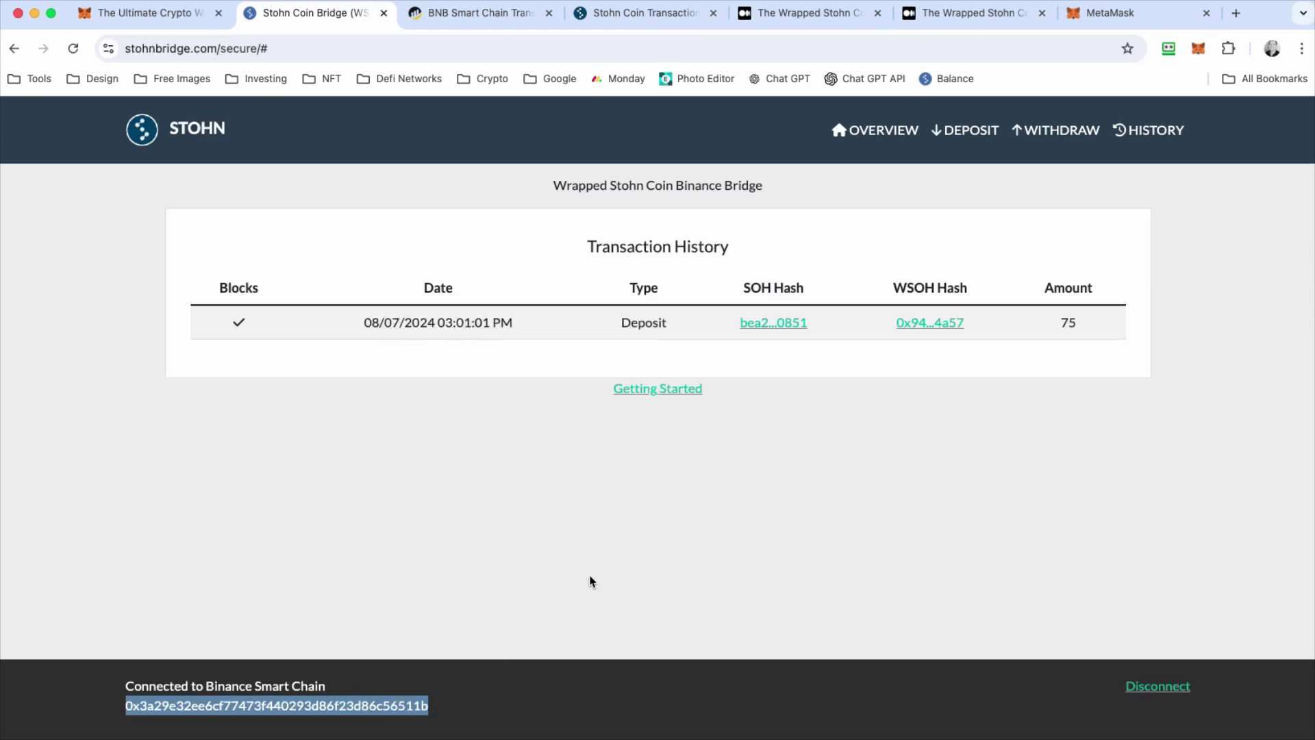
{"action": "left_click", "coordinate": [1198, 48]}
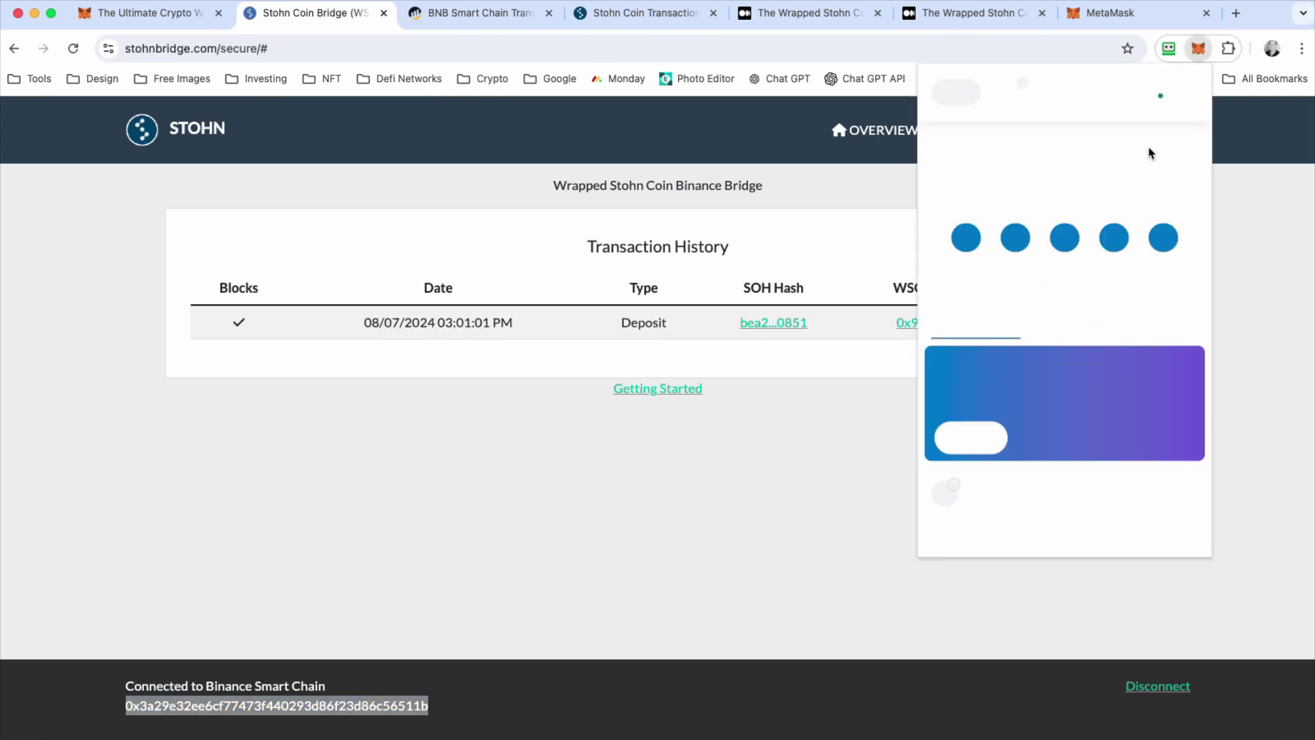
{"action": "left_click", "coordinate": [1103, 108]}
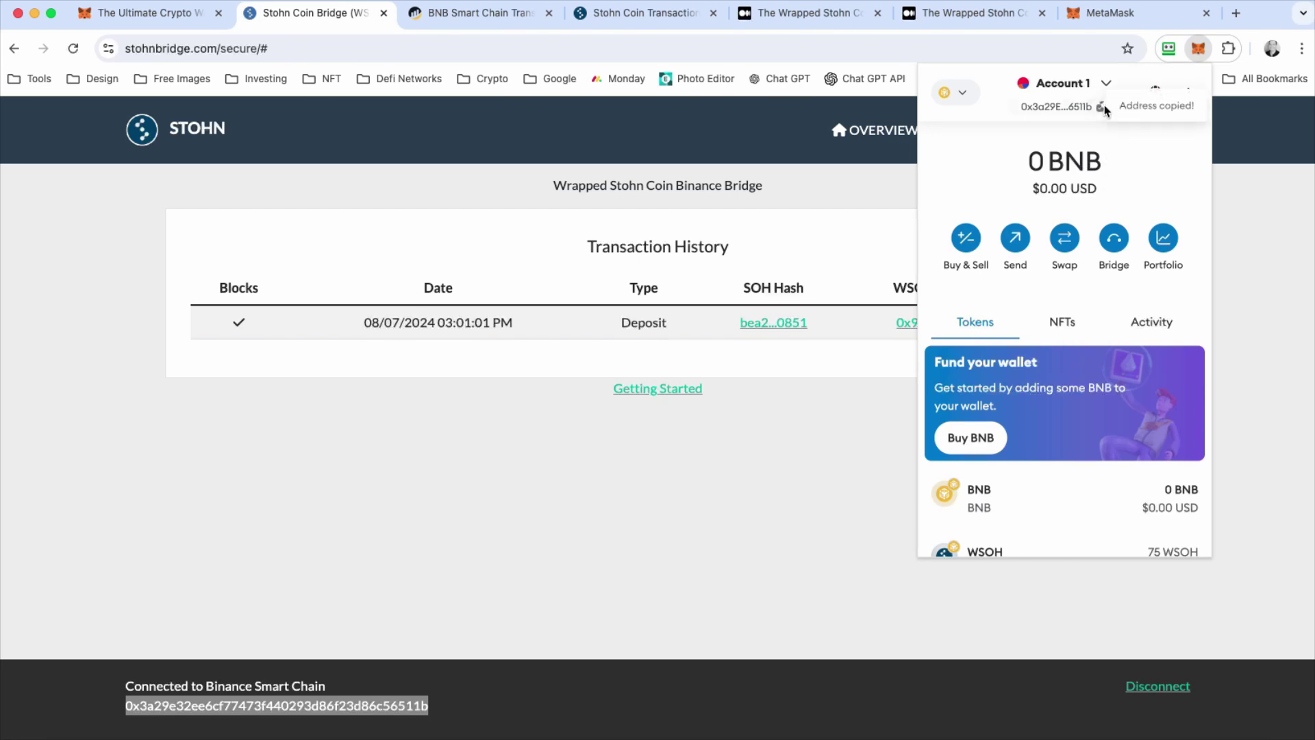
{"action": "left_click", "coordinate": [824, 470]}
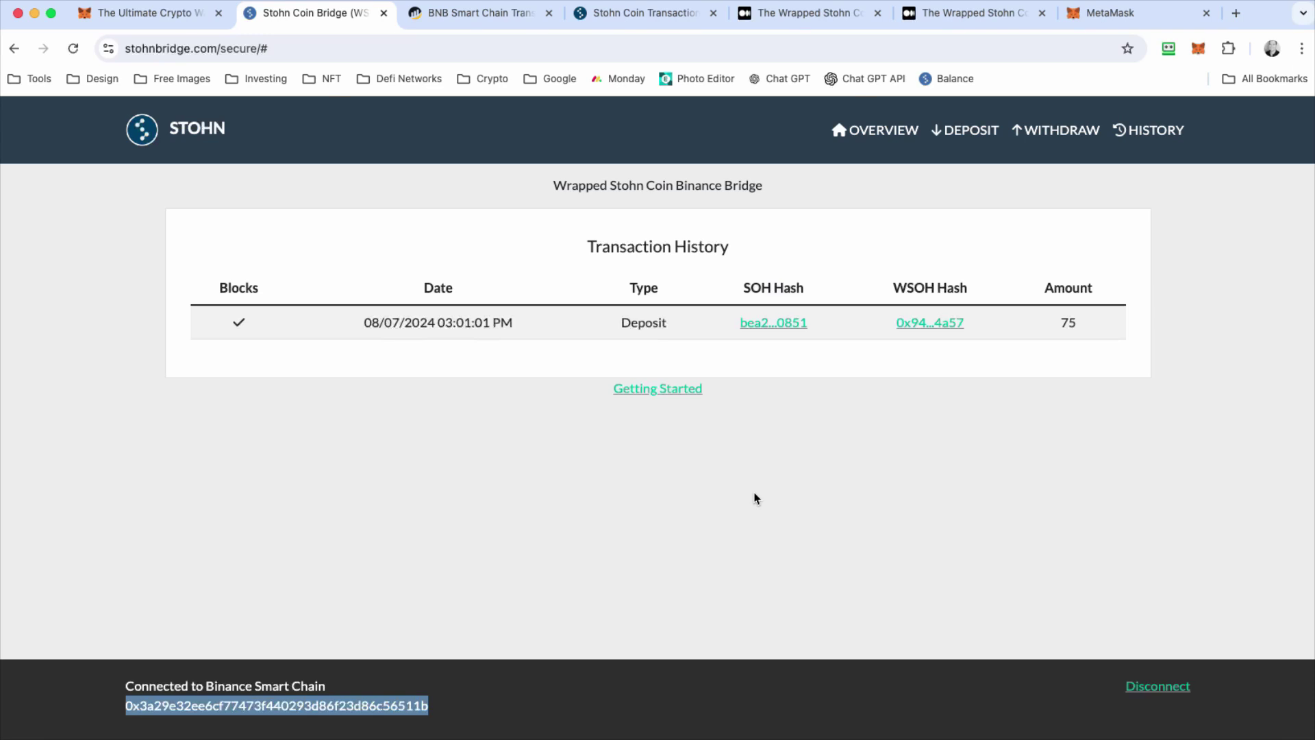
{"action": "left_click", "coordinate": [876, 132]}
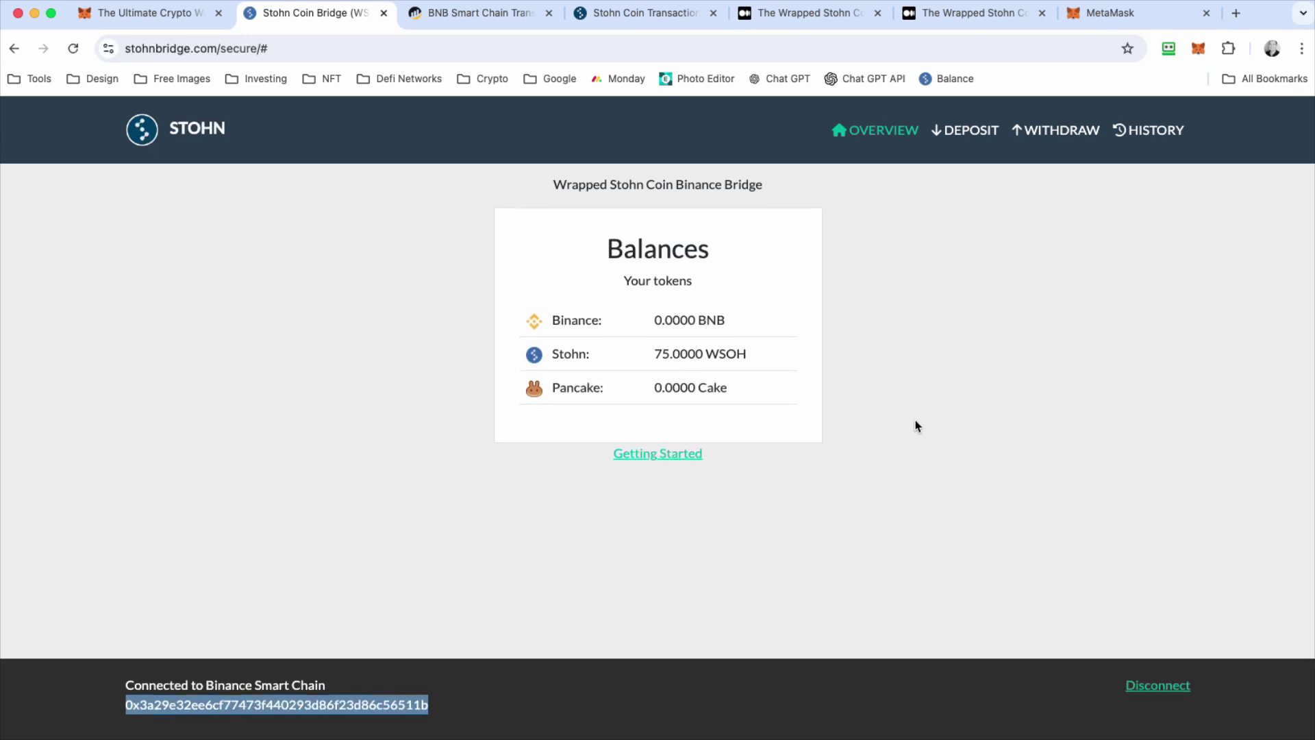
{"action": "left_click", "coordinate": [1199, 49]}
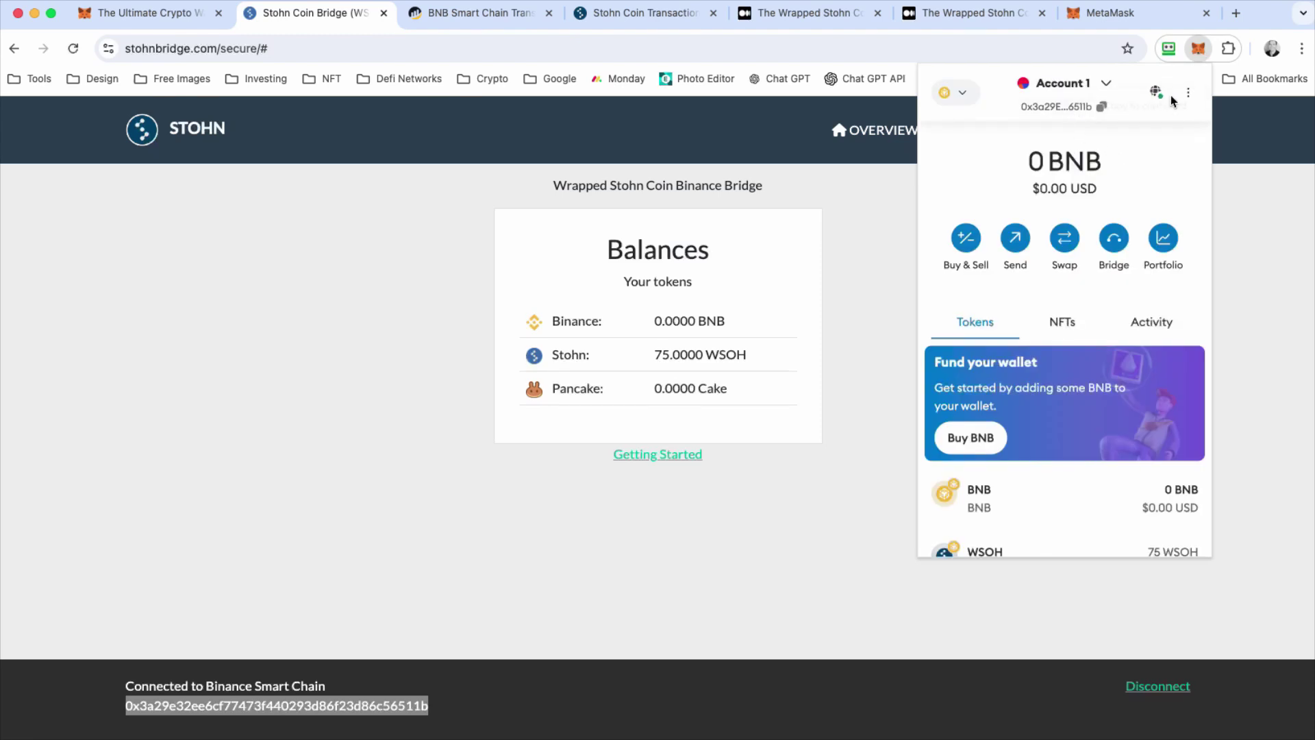
{"action": "left_click", "coordinate": [1198, 52]}
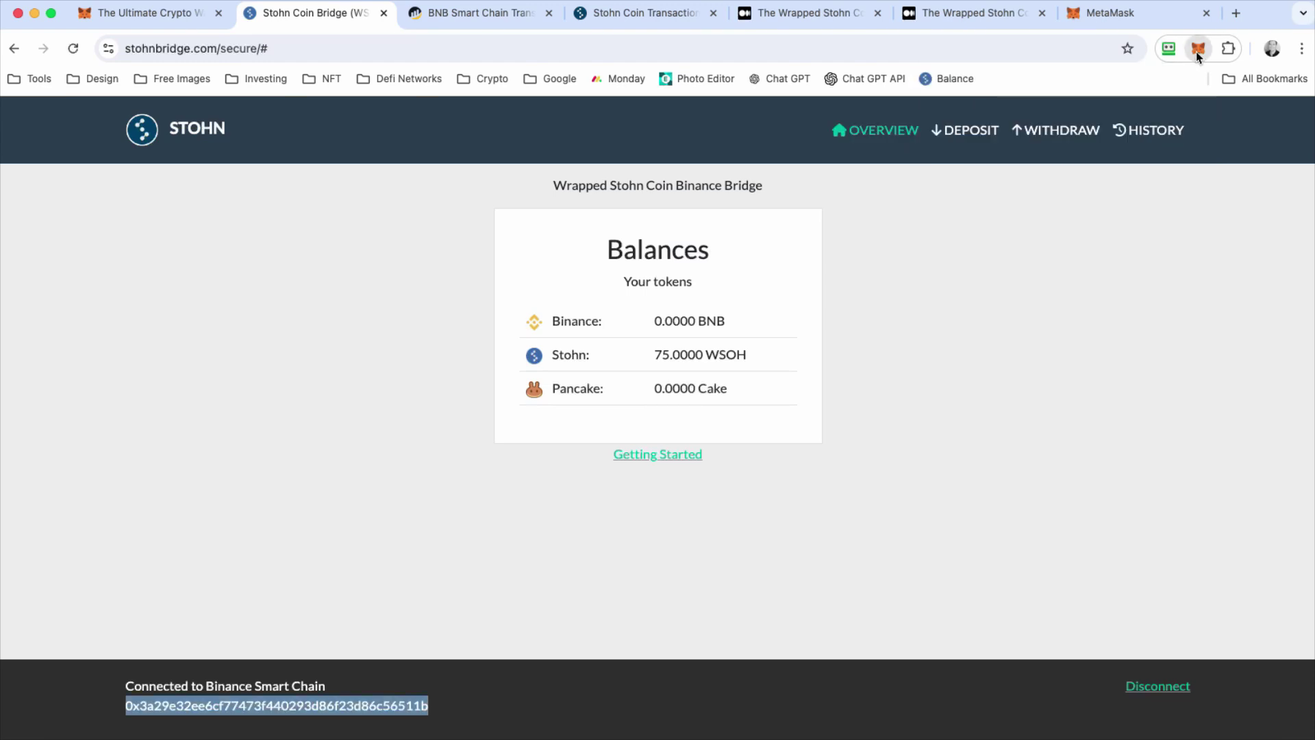
{"action": "left_click", "coordinate": [1198, 52]}
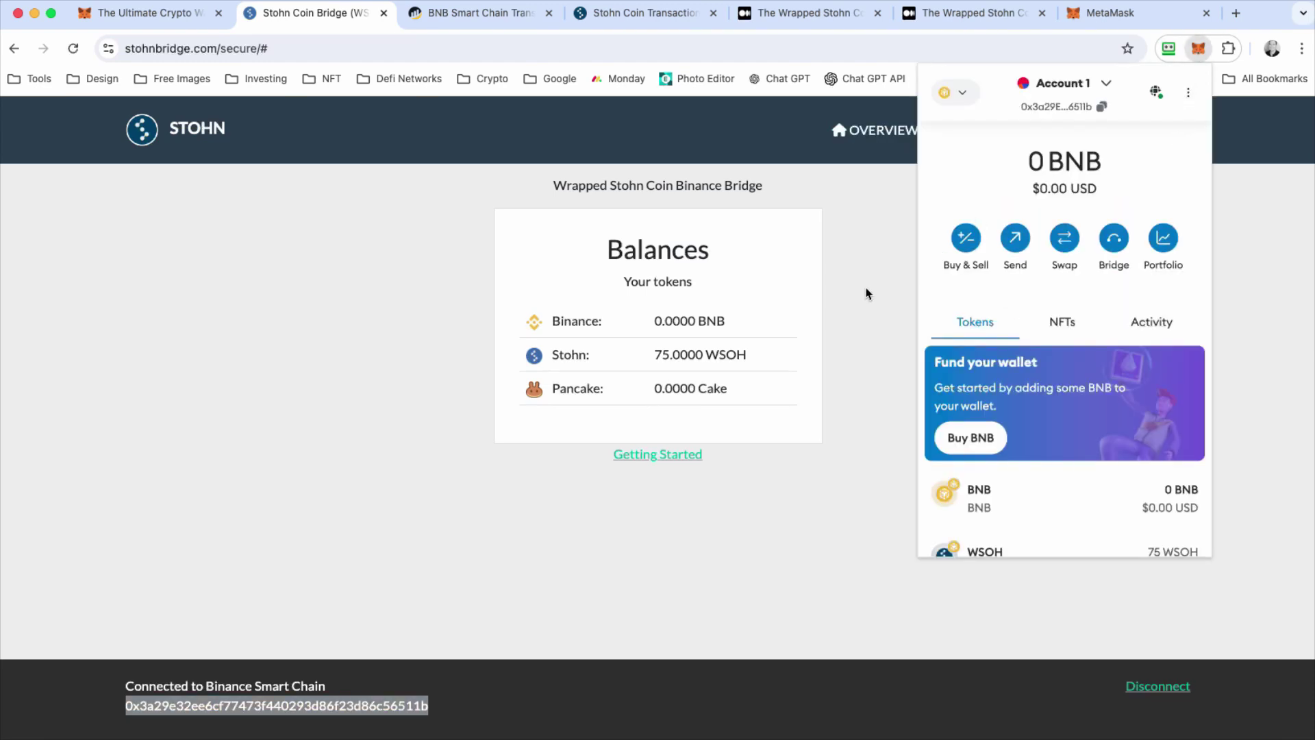
{"action": "left_click", "coordinate": [1106, 85]}
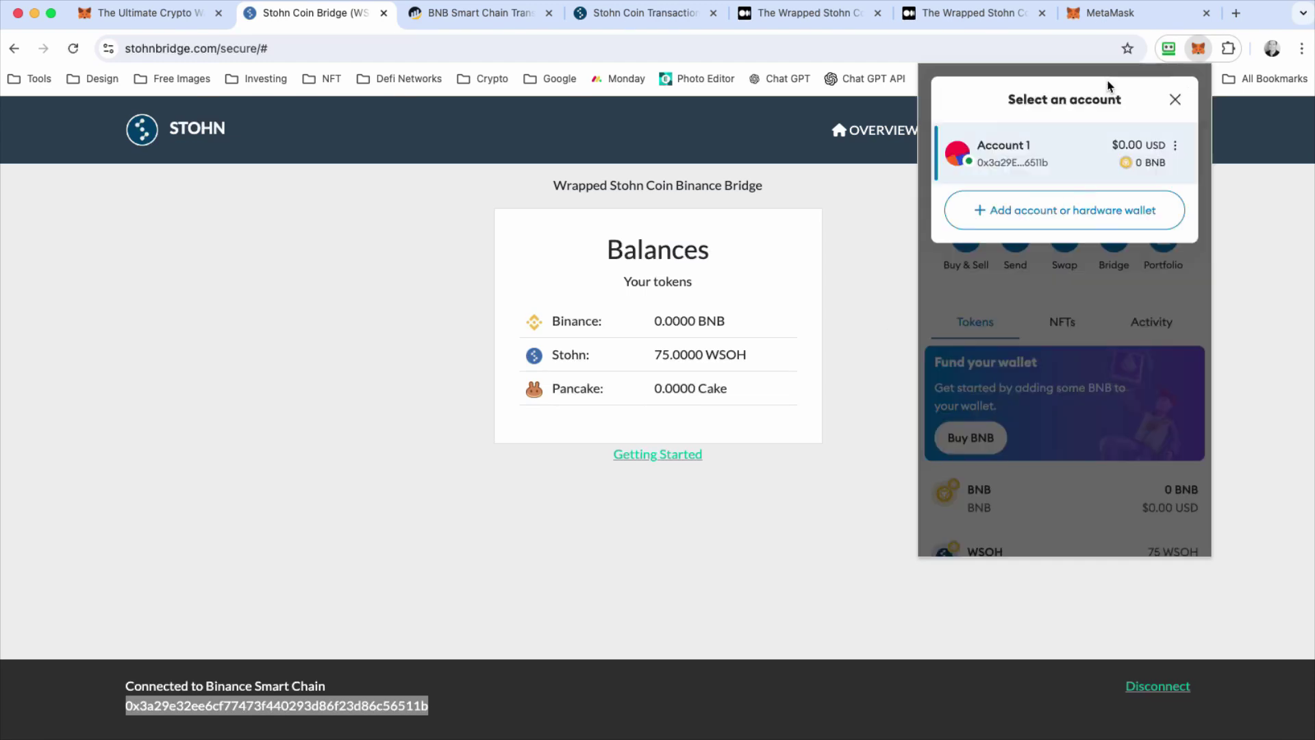
{"action": "left_click", "coordinate": [1092, 216]}
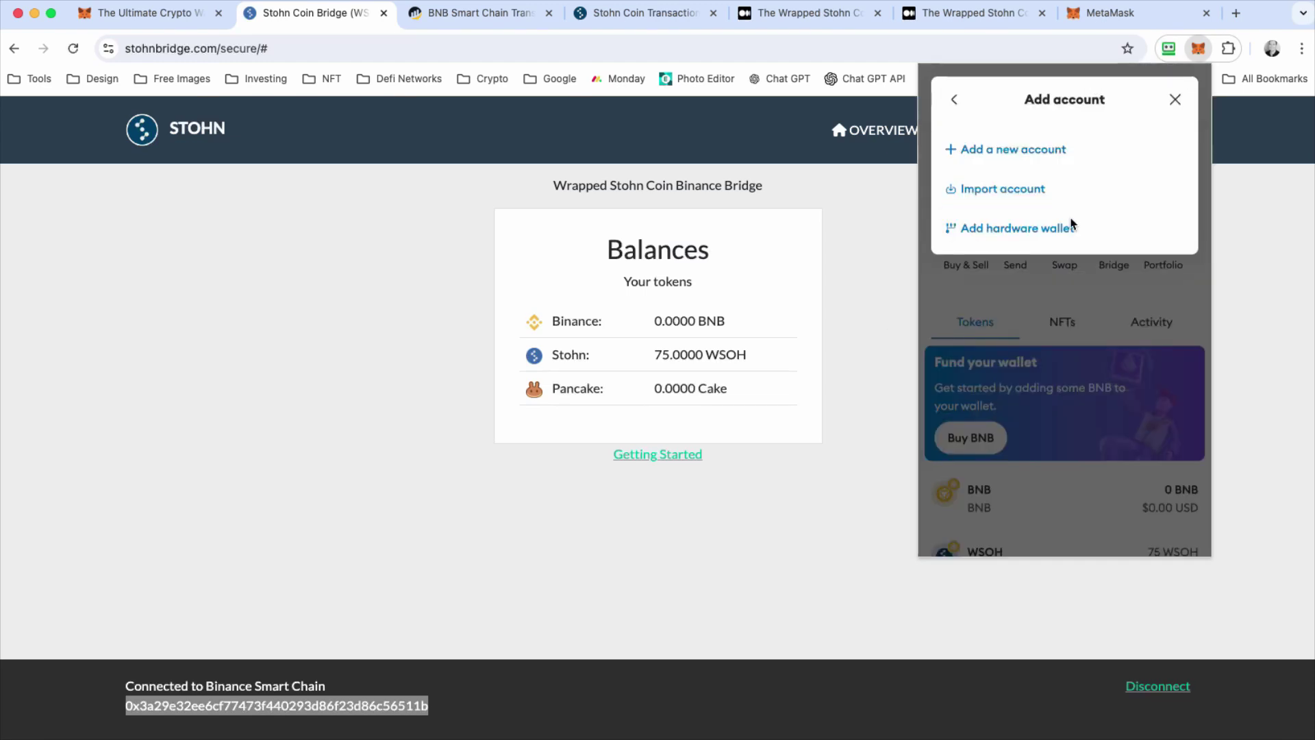
{"action": "left_click", "coordinate": [895, 251]}
{"action": "left_click", "coordinate": [997, 355]}
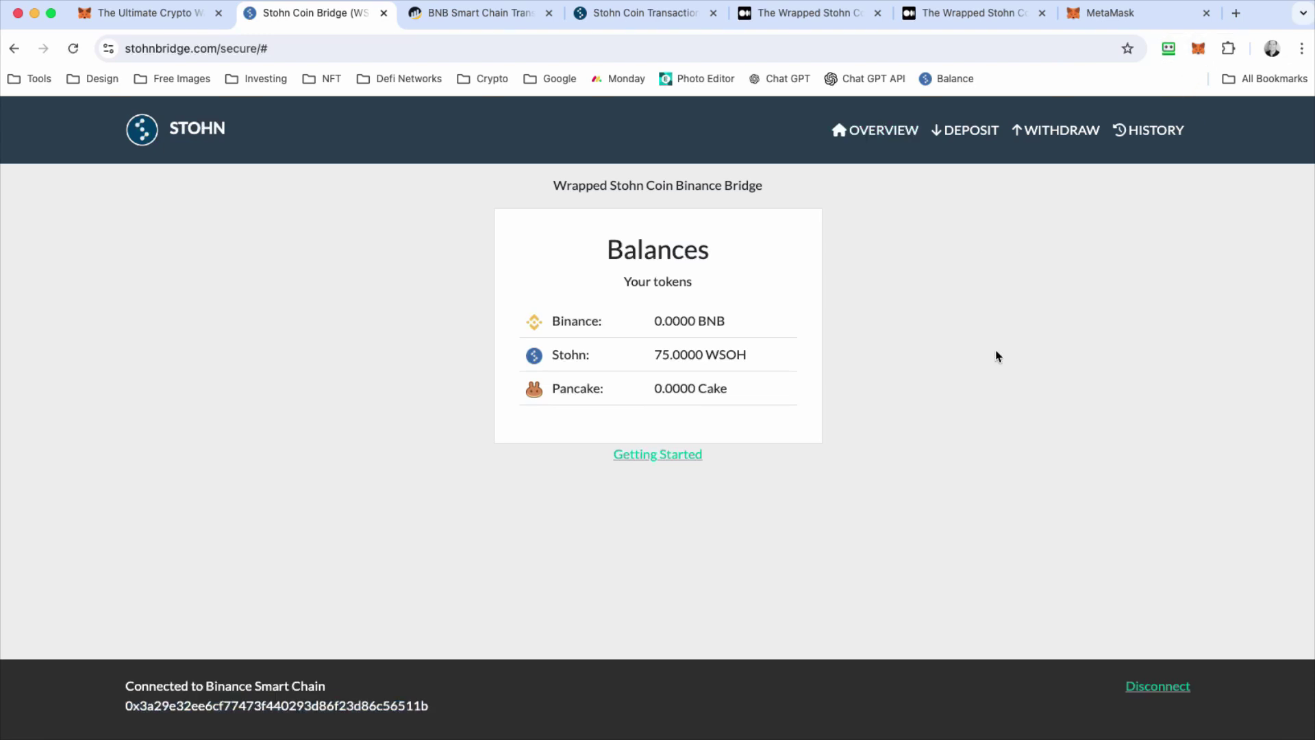